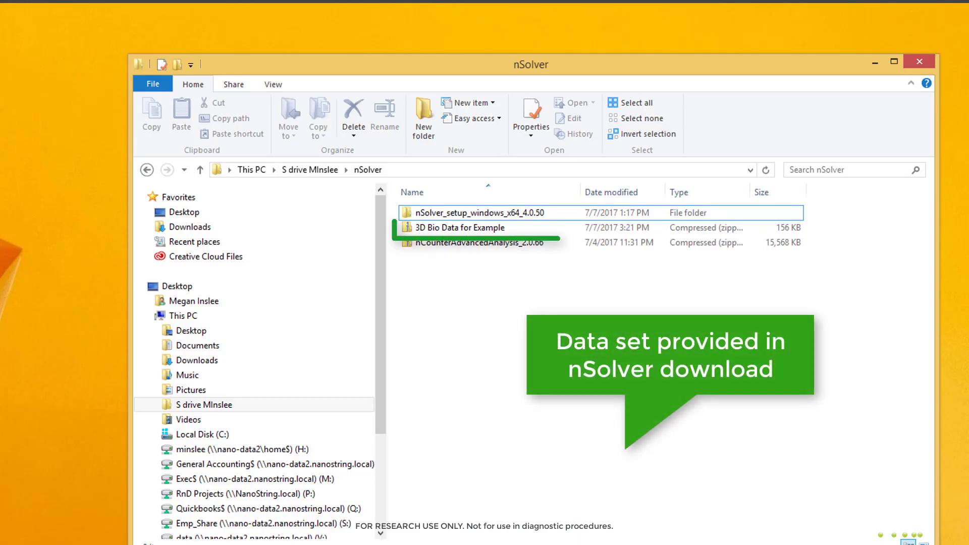
# - Extract the 3D Bio Data for Example zip into its suggested folder and open the inner data folder
pyautogui.rightClick(461, 234)
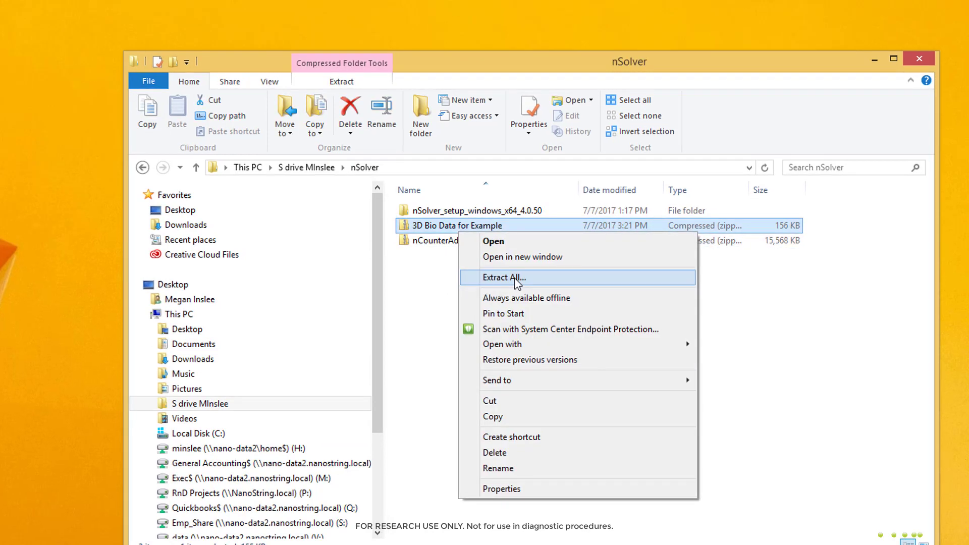
pyautogui.click(516, 279)
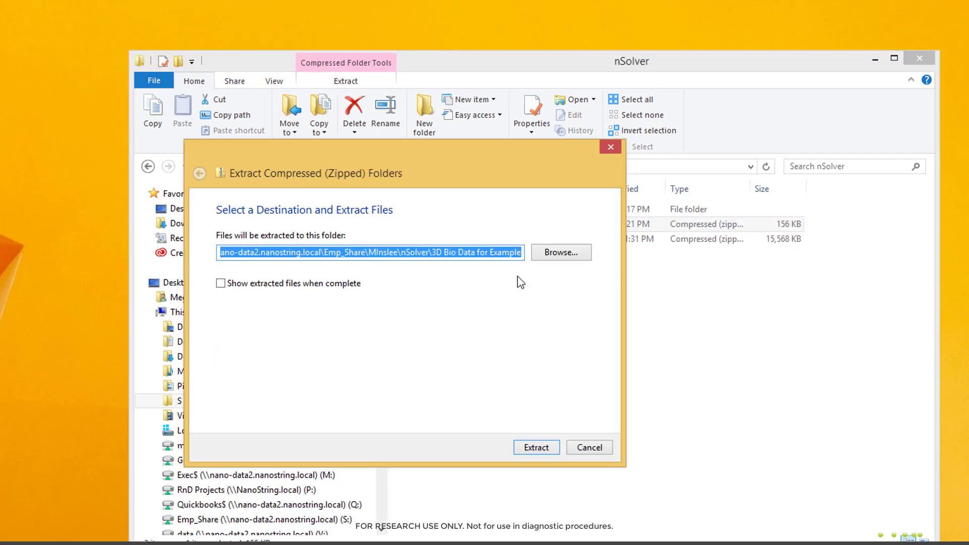
pyautogui.click(537, 448)
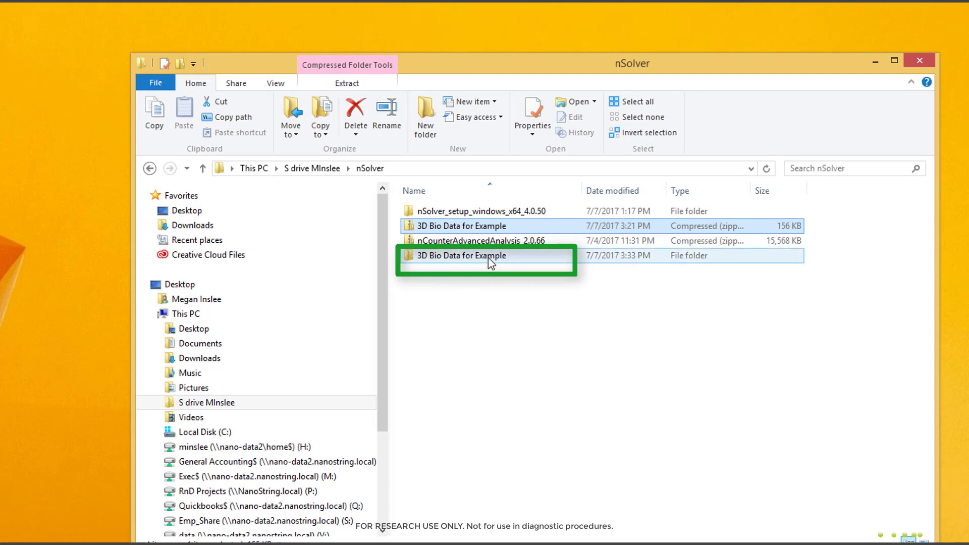
pyautogui.doubleClick(489, 258)
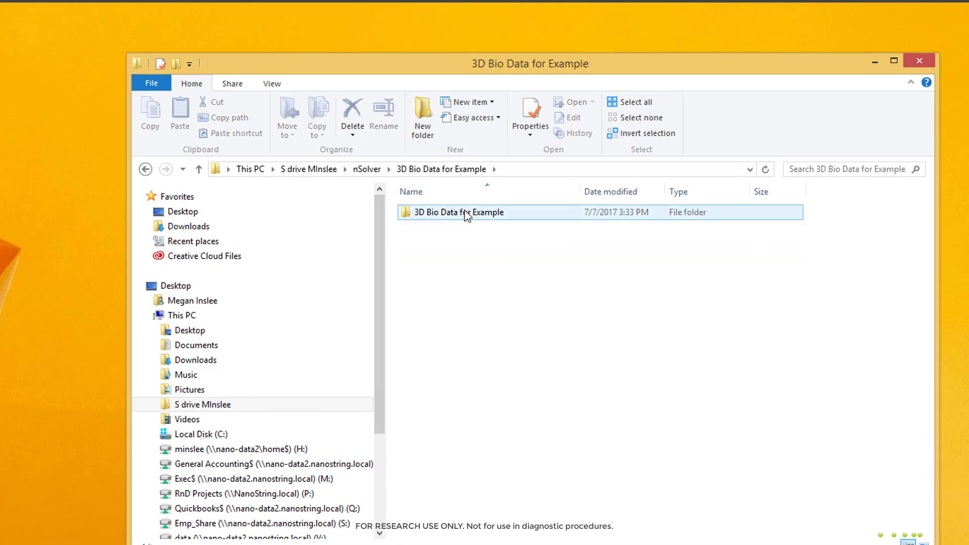
pyautogui.doubleClick(466, 214)
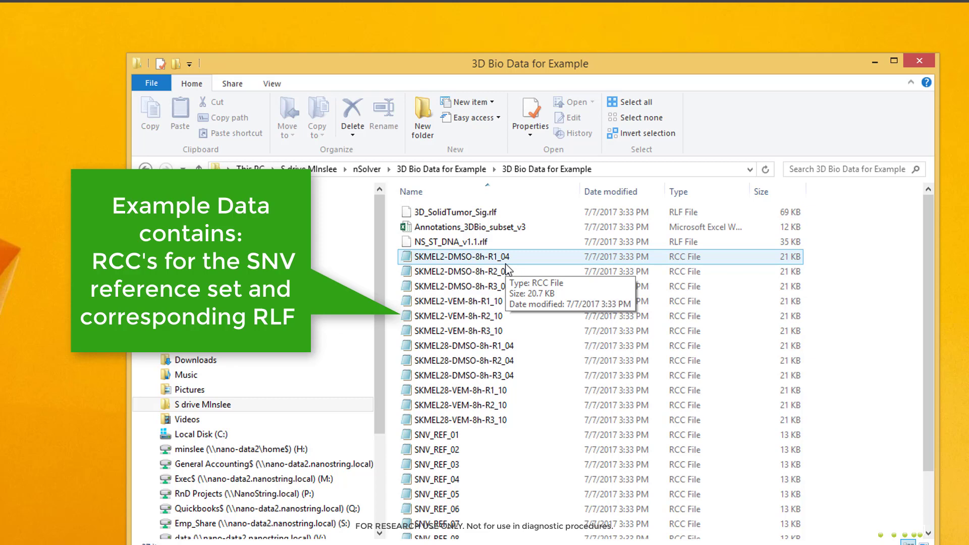
# - Close File Explorer, launch nSolver, and import the 3D_SolidTumor_Sig.rlf codeset
pyautogui.click(920, 64)
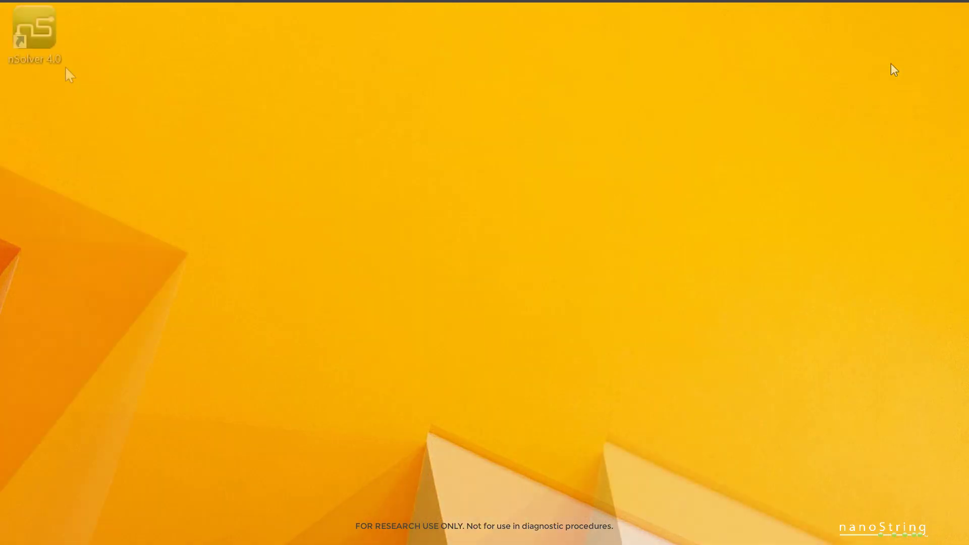
pyautogui.doubleClick(53, 49)
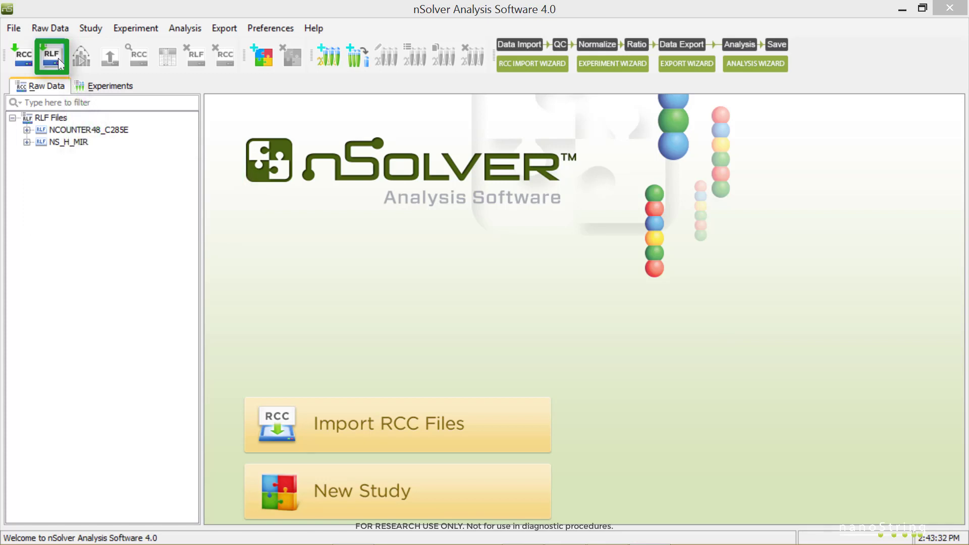
pyautogui.click(52, 55)
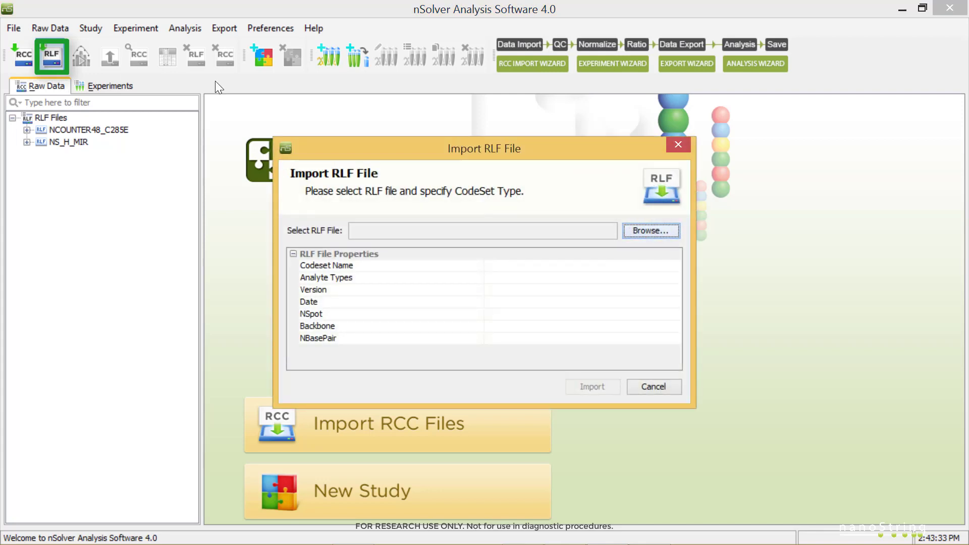
pyautogui.press('space')
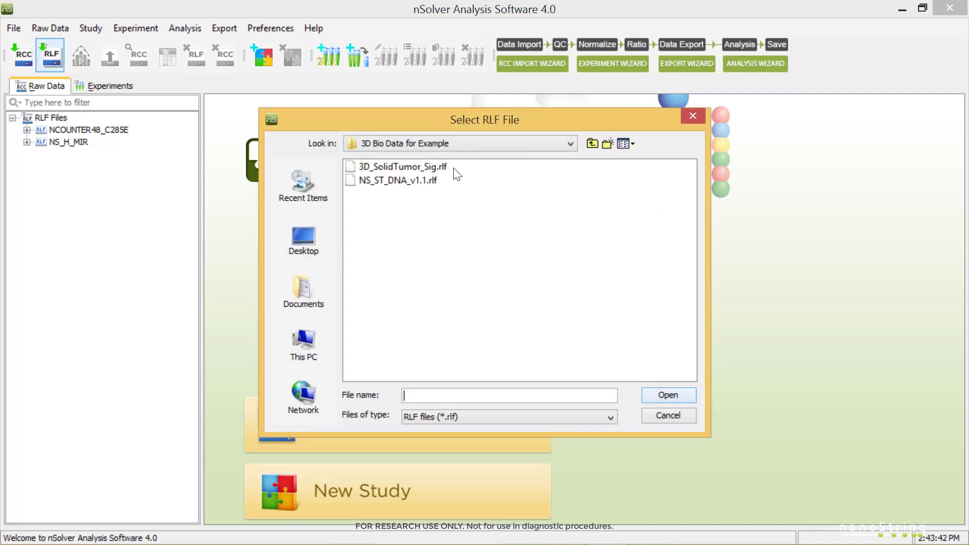
pyautogui.click(444, 167)
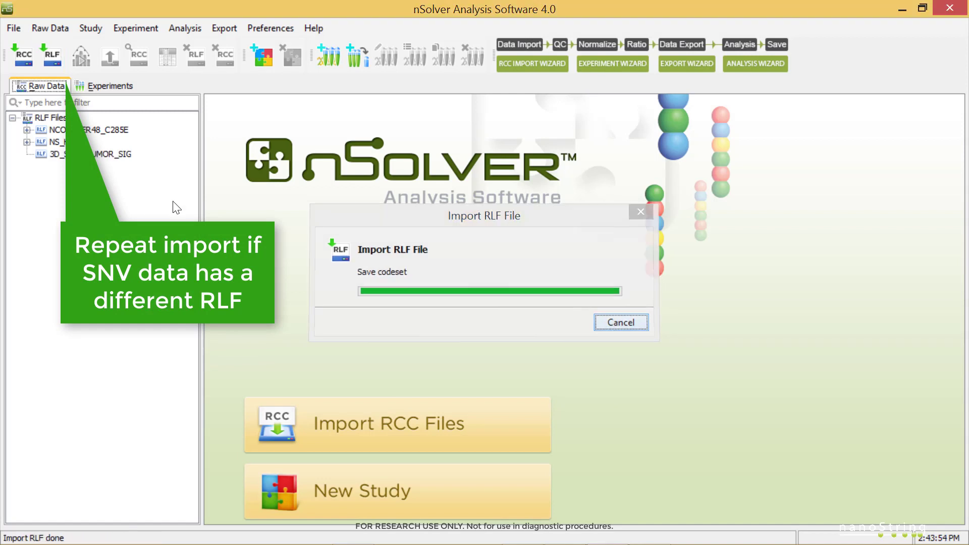
# - Import the NS_ST_DNA_v1.1.rlf codeset as the second RLF file
pyautogui.click(51, 54)
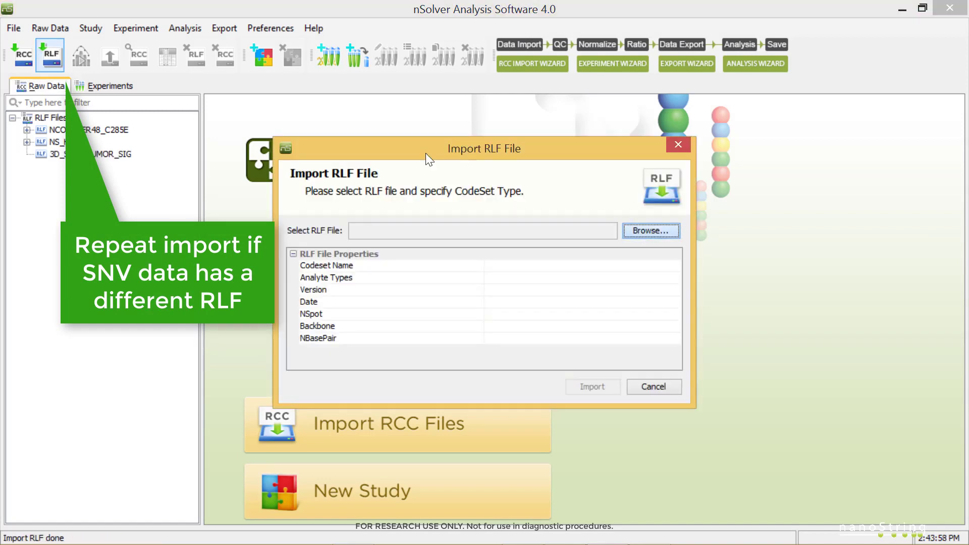
pyautogui.click(650, 231)
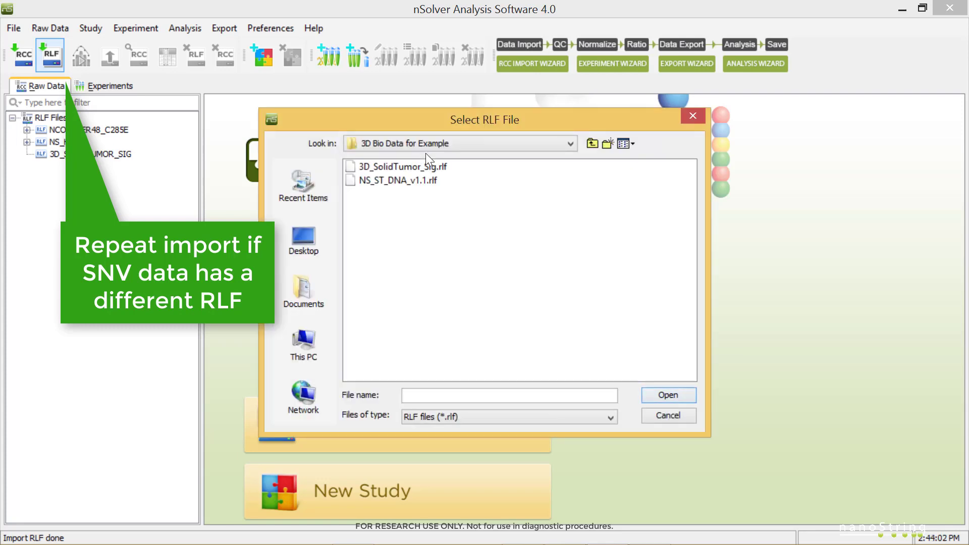
pyautogui.click(398, 180)
pyautogui.click(684, 395)
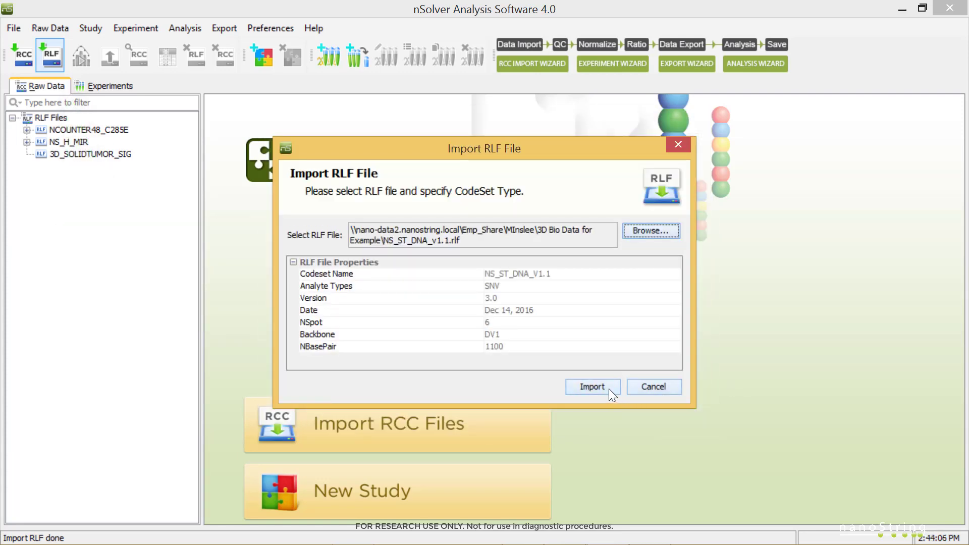
pyautogui.click(609, 389)
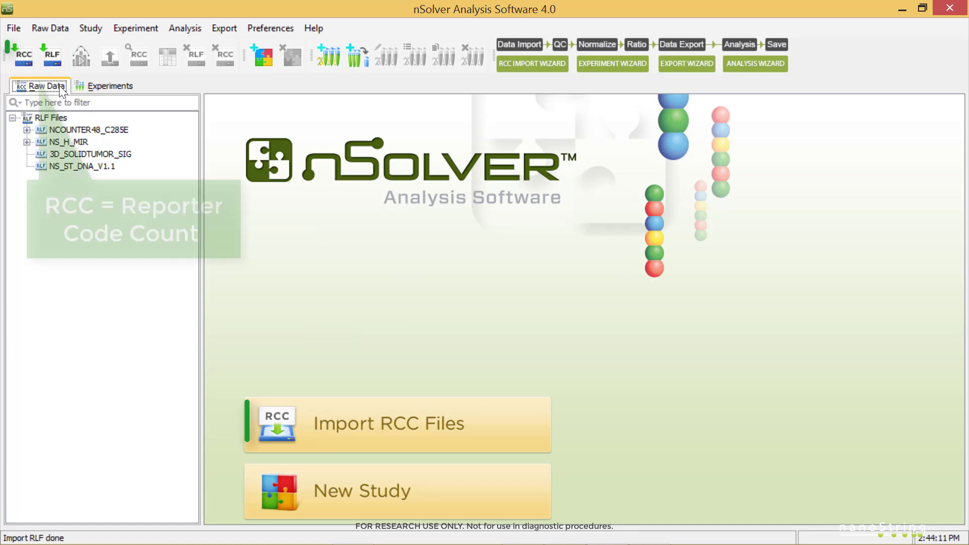
# - Select all 24 RCC files in the example folder for import
pyautogui.click(23, 57)
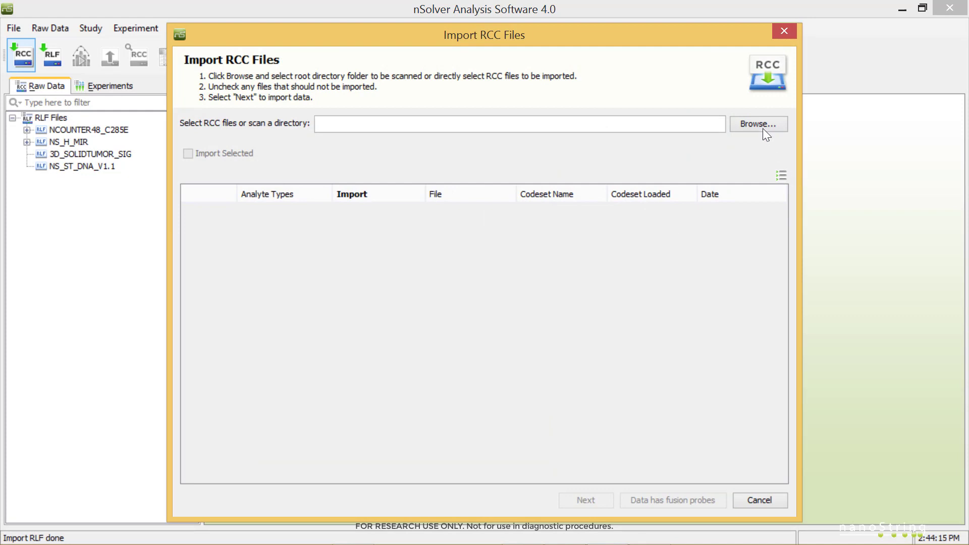
pyautogui.click(761, 125)
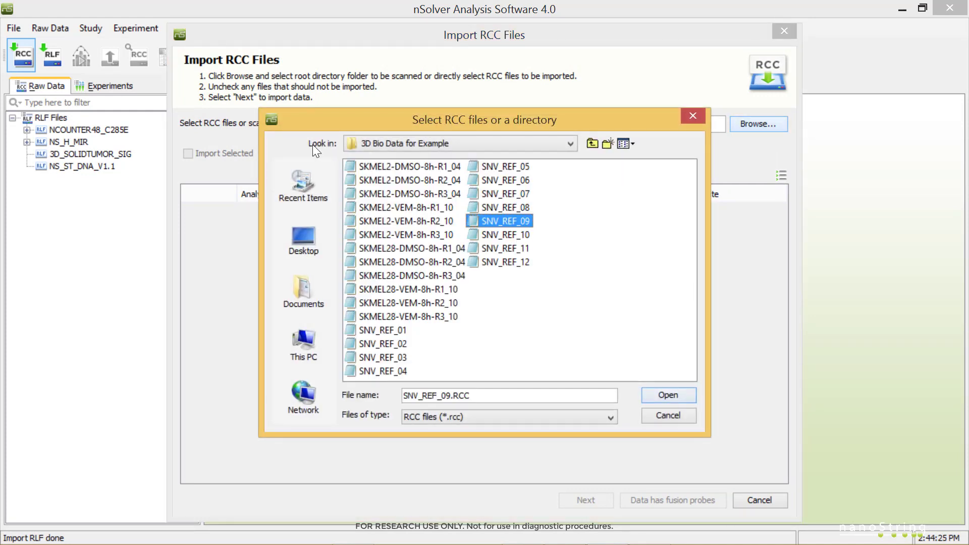
pyautogui.hotkey('ctrl', 'a')
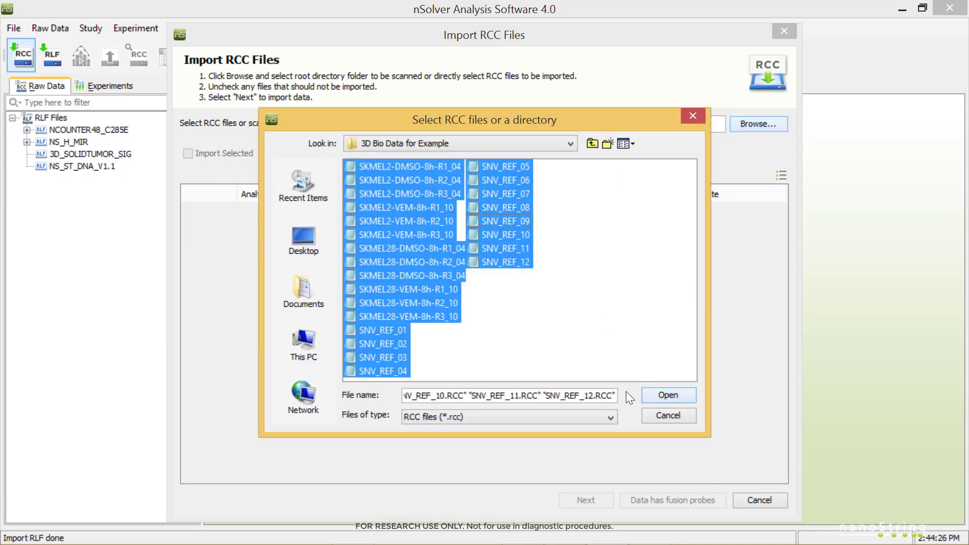
pyautogui.click(654, 393)
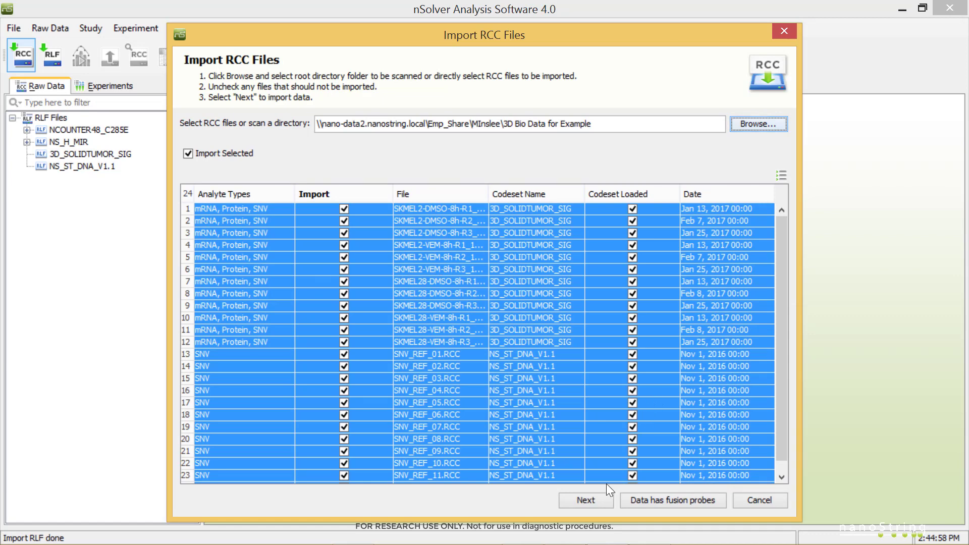
# - Review the default mRNA, SNV and Protein QC parameters and run the RCC import
pyautogui.click(599, 501)
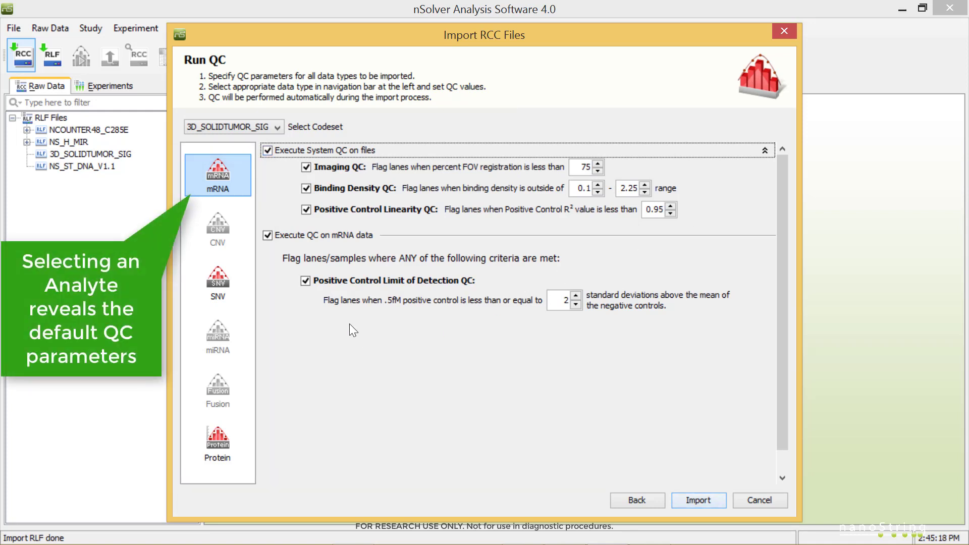
pyautogui.click(234, 284)
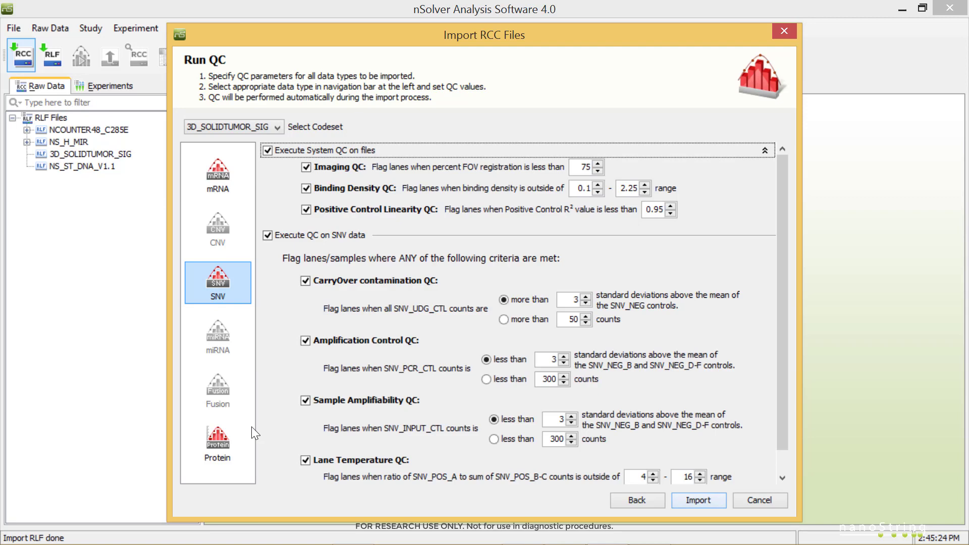
pyautogui.click(230, 445)
pyautogui.click(677, 501)
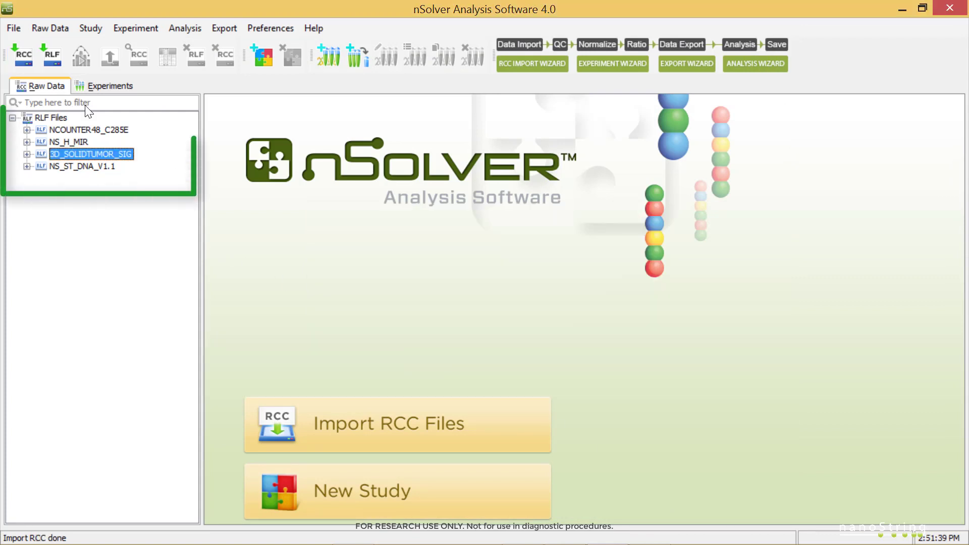
# - Expand 3D_SOLIDTUMOR_SIG and NS_ST_DNA_V1.1 in Raw Data to list their SKMEL and SNV_REF files
pyautogui.click(53, 155)
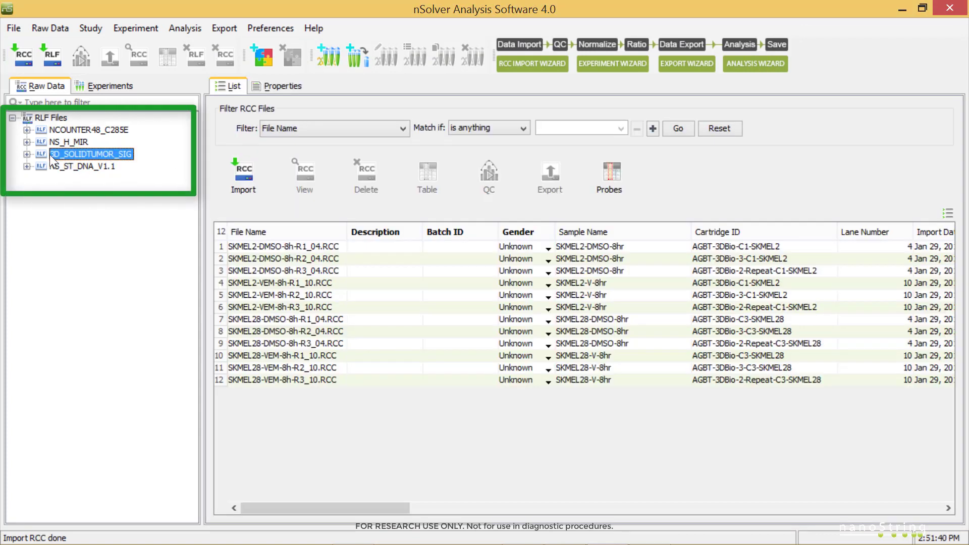
pyautogui.click(26, 153)
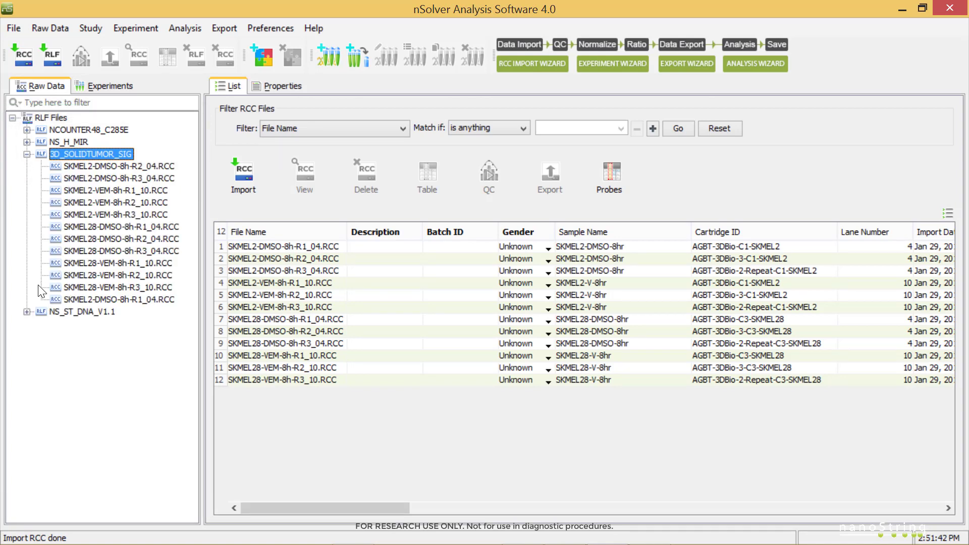
pyautogui.click(27, 311)
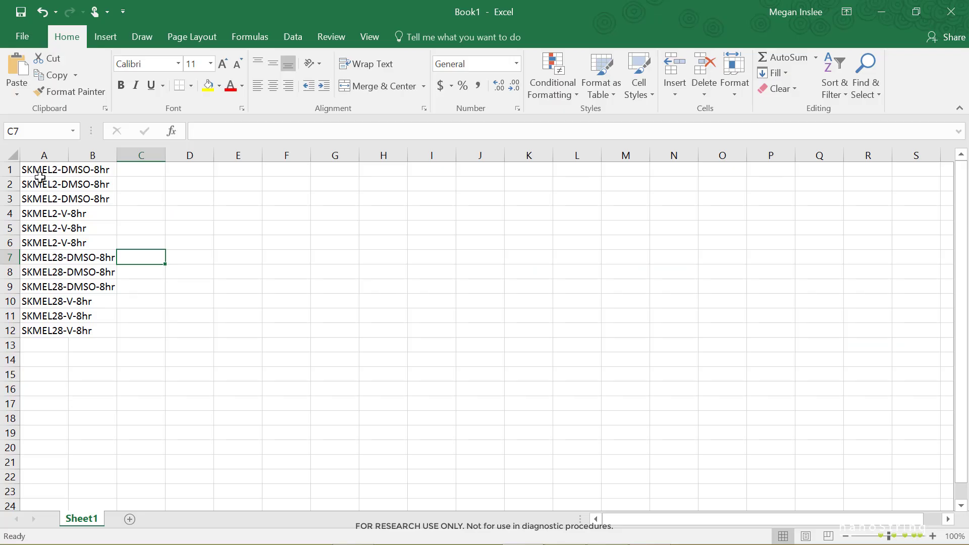
# - Copy sample names A1:A12 from Excel and paste them into the lanes' Description column
pyautogui.moveTo(35, 171); pyautogui.dragTo(27, 330)
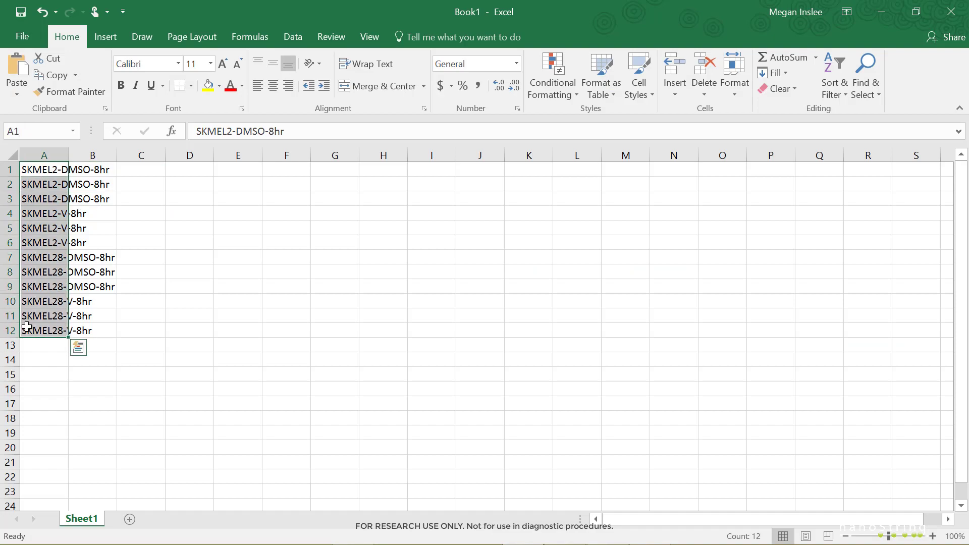
pyautogui.hotkey('ctrl', 'c')
pyautogui.click(887, 17)
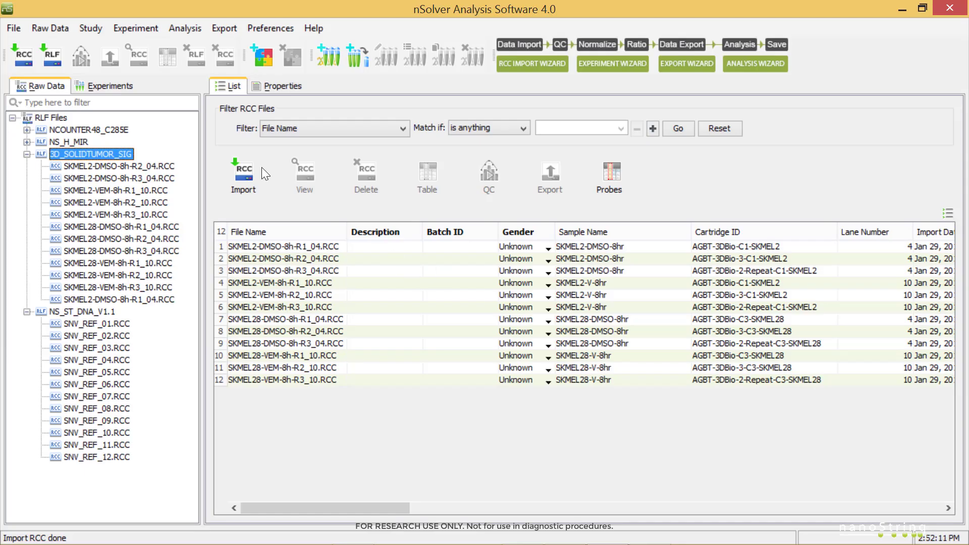
pyautogui.hotkey('ctrl', 'v')
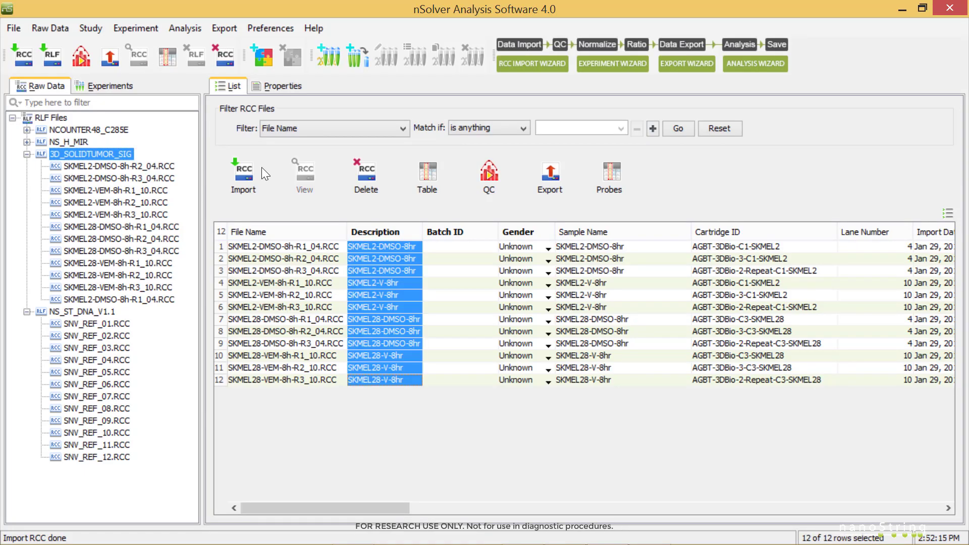
pyautogui.moveTo(399, 508); pyautogui.dragTo(585, 509)
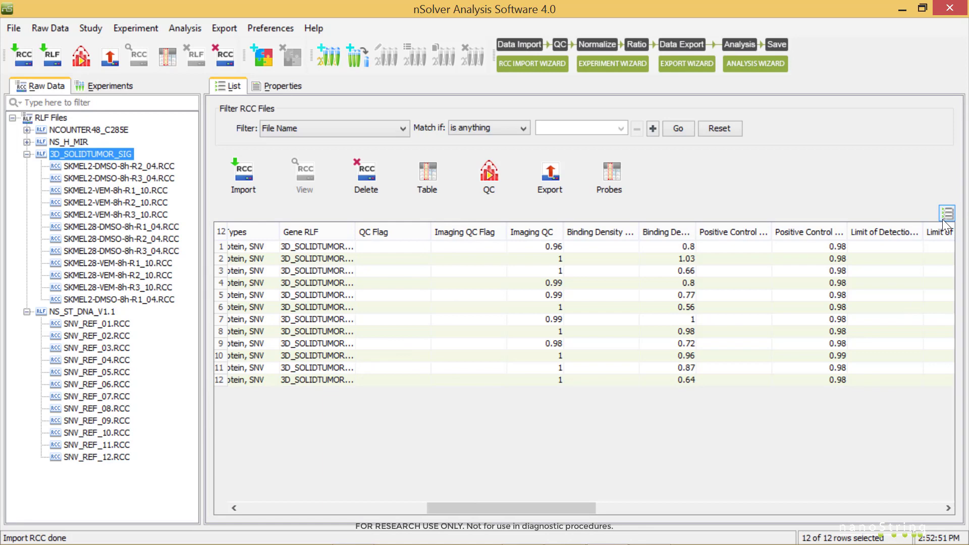
# - Choose which columns the RCC file table displays in the Select Columns dialog
pyautogui.click(946, 213)
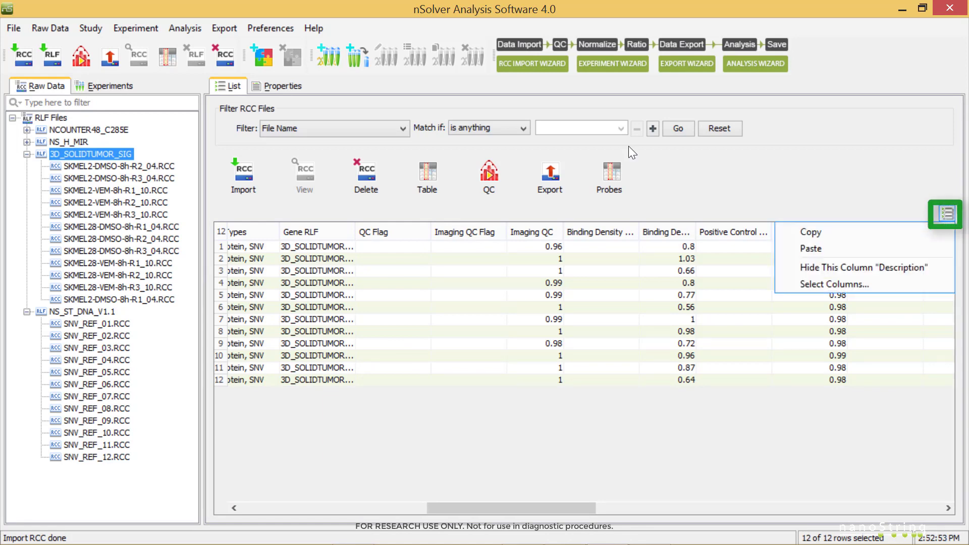
pyautogui.click(917, 284)
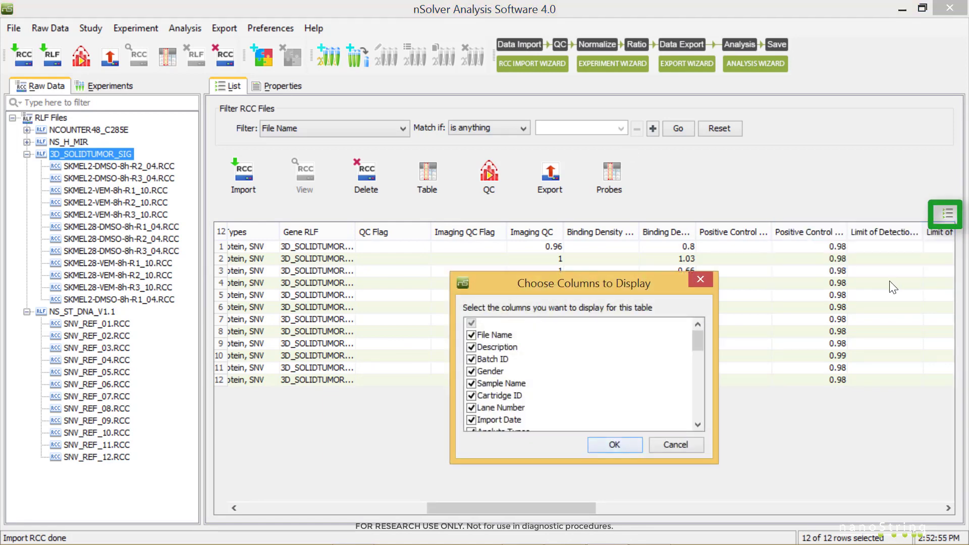
pyautogui.click(634, 447)
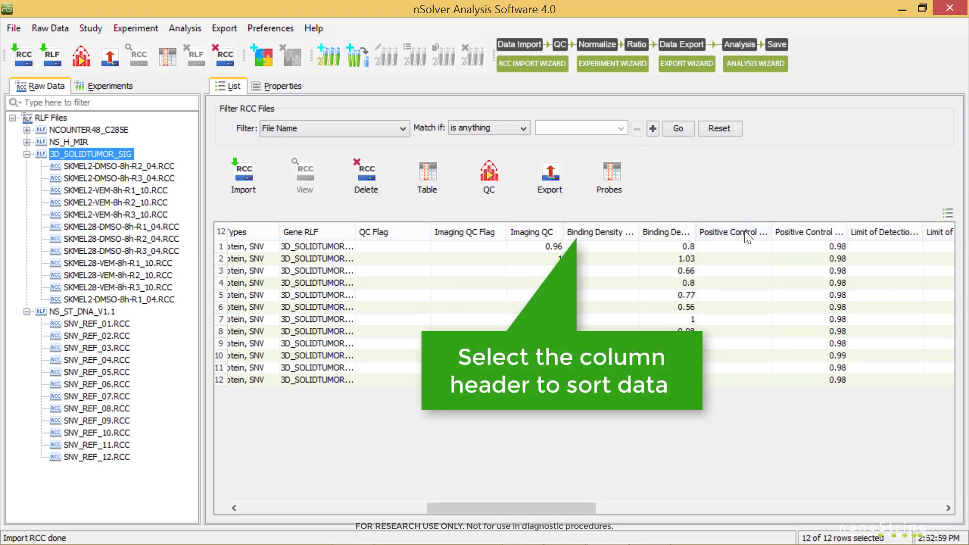
# - Sort lanes by Positive Control, select all 12, and show their raw count table
pyautogui.moveTo(745, 233)
pyautogui.mouseDown()
pyautogui.moveTo(613, 255)
pyautogui.moveTo(738, 251)
pyautogui.mouseUp()
pyautogui.rightClick(744, 244)
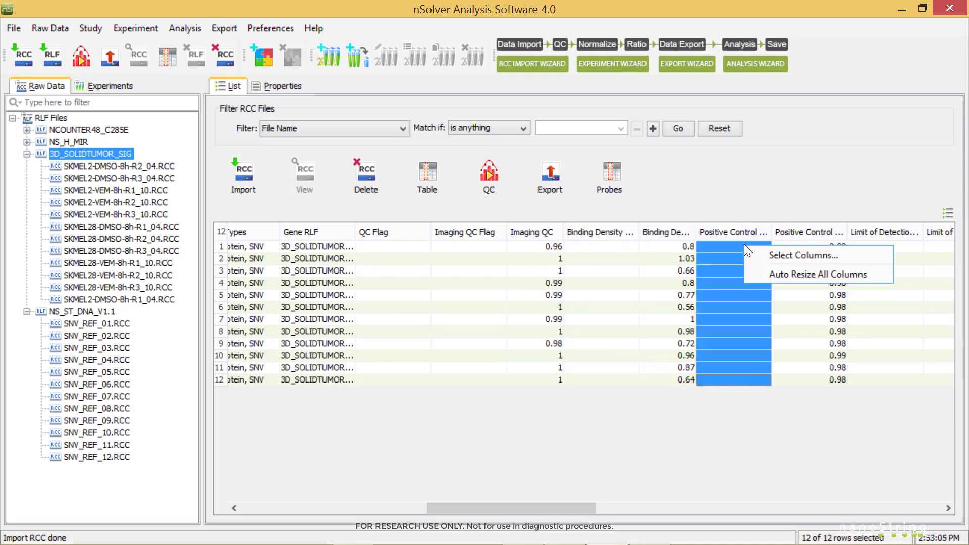
pyautogui.click(221, 224)
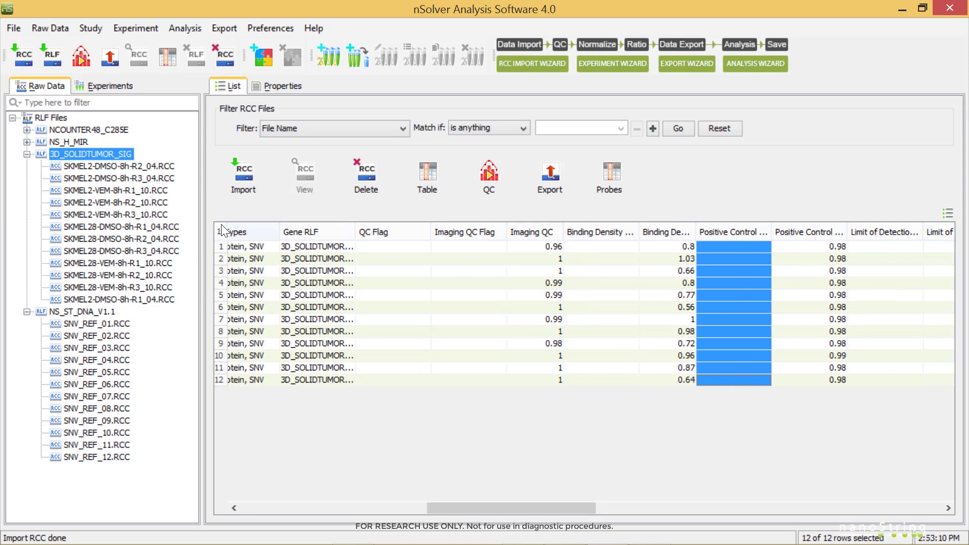
pyautogui.click(221, 231)
pyautogui.click(439, 172)
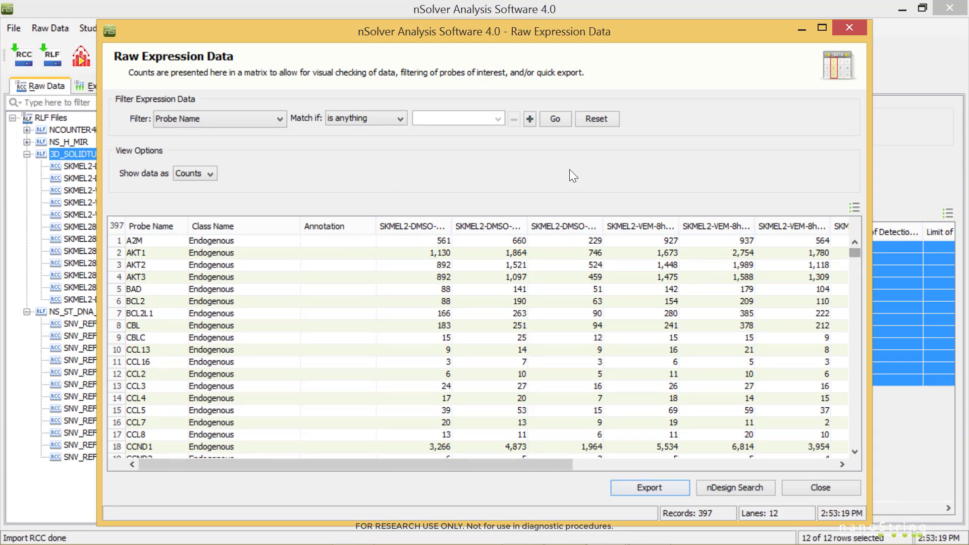
# - Scroll through the raw counts for the 12 lanes, then close the Raw Expression Data window
pyautogui.moveTo(856, 253); pyautogui.dragTo(856, 322)
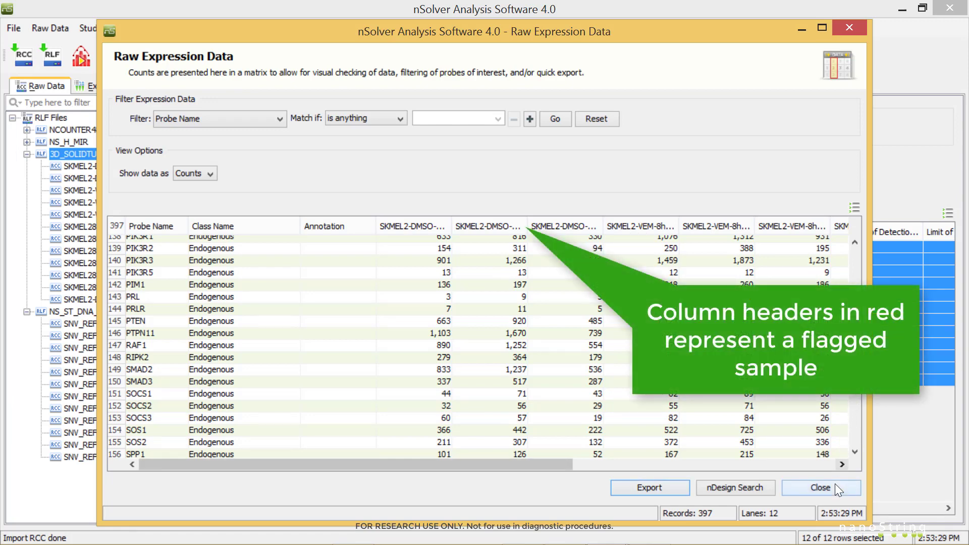
pyautogui.click(821, 488)
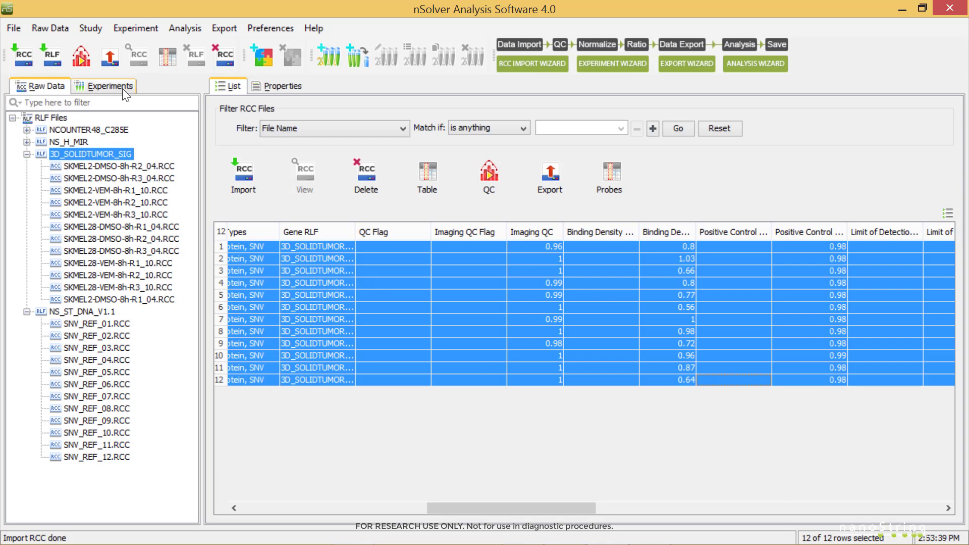
# - Create and save a study named '3D Bio Data Study', then select it in the Studies tree
pyautogui.click(122, 89)
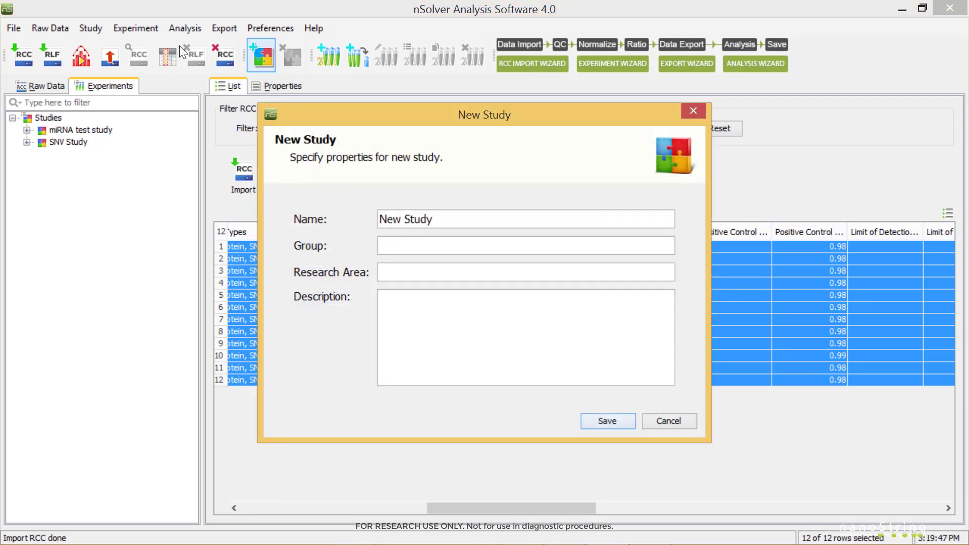
pyautogui.doubleClick(391, 220)
pyautogui.write('3D Bio Data')
pyautogui.click(589, 421)
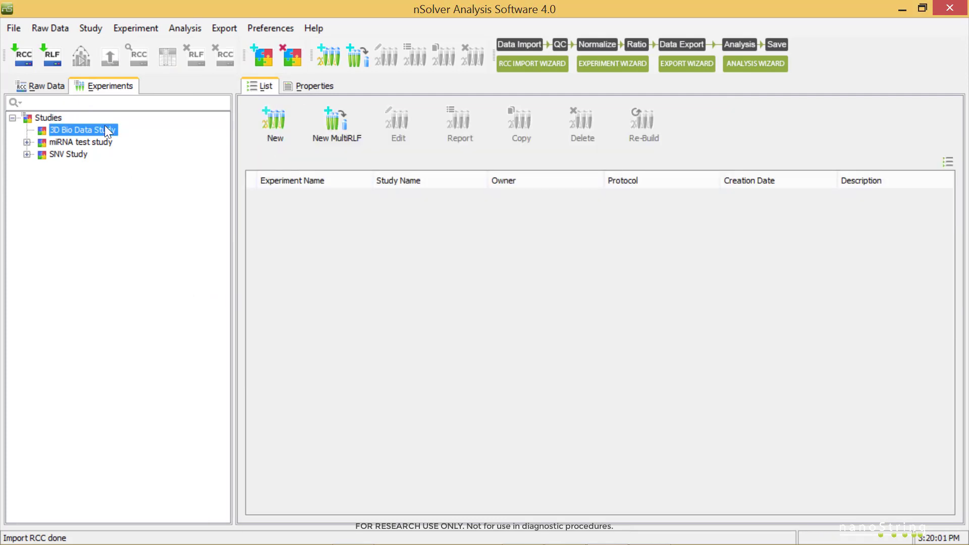
pyautogui.click(105, 128)
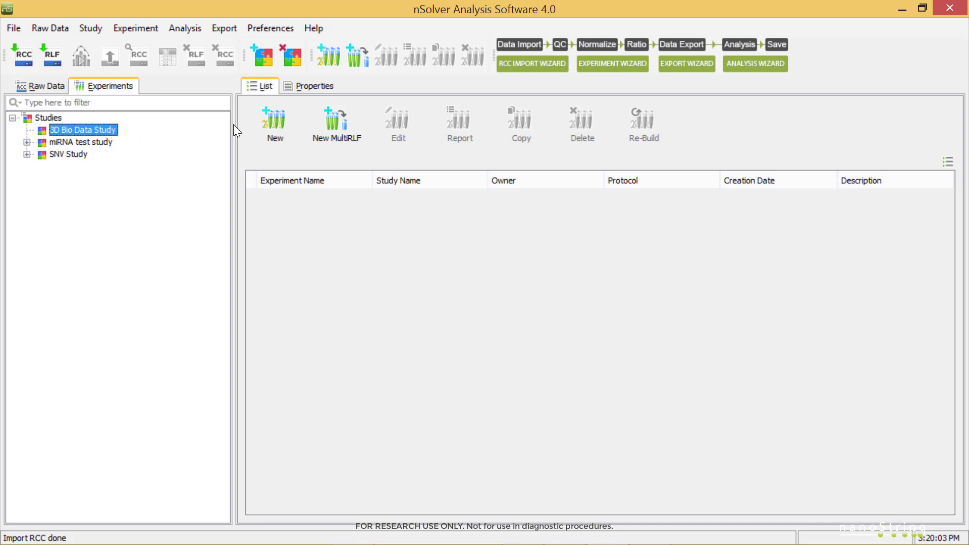
# - Start a new experiment in the study named '3D Bio Data Experiment'
pyautogui.click(273, 123)
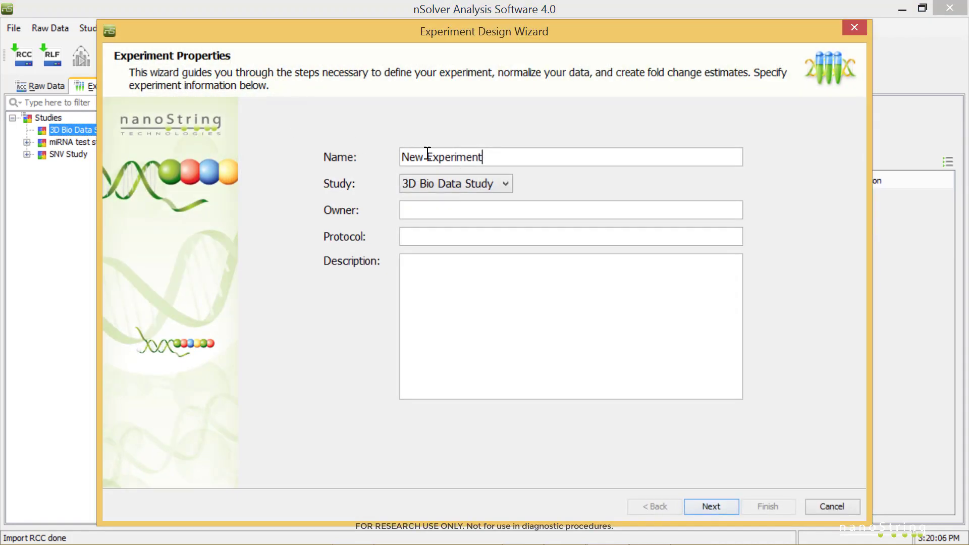
pyautogui.doubleClick(427, 157)
pyautogui.write('3D Bio Data')
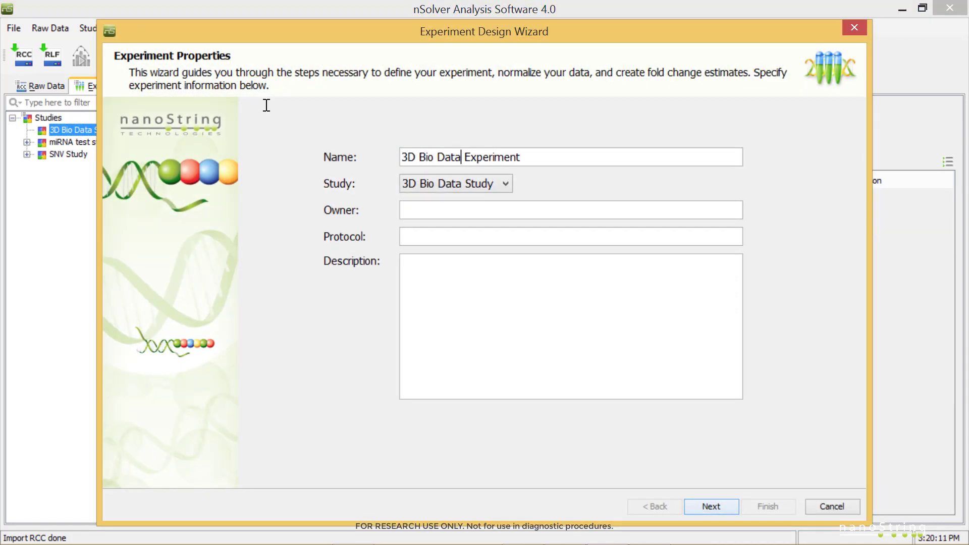
pyautogui.click(726, 508)
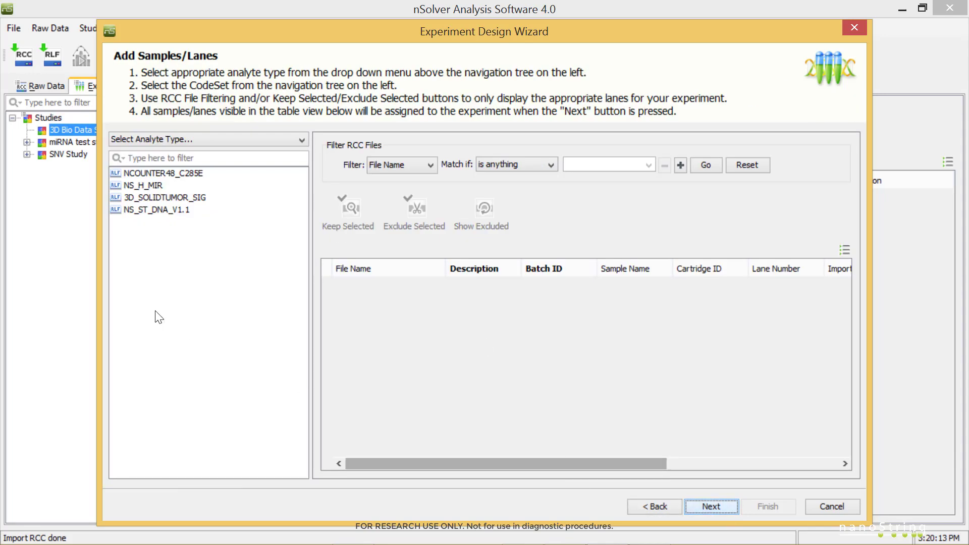
# - Assign all 12 3D_SOLIDTUMOR_SIG lanes to the experiment and advance to sample annotation
pyautogui.click(151, 198)
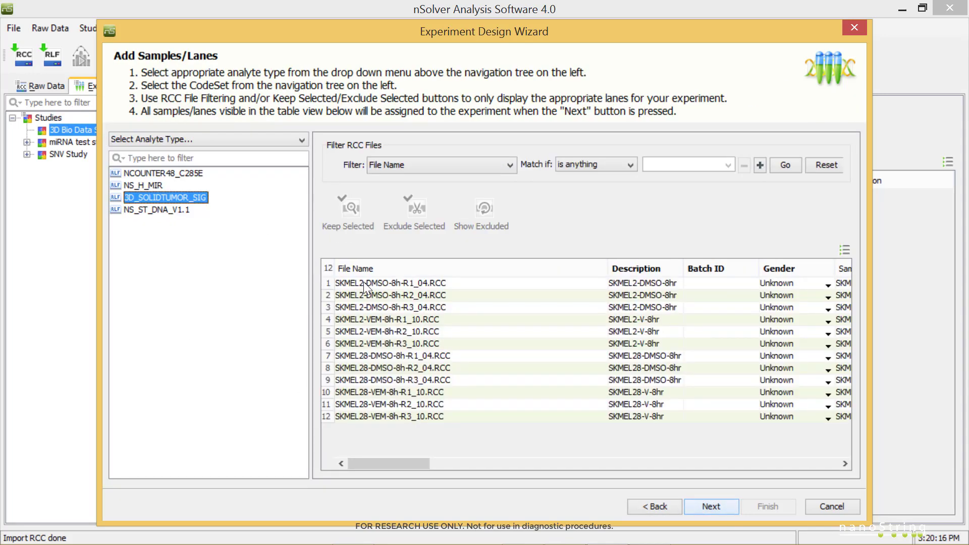
pyautogui.click(328, 266)
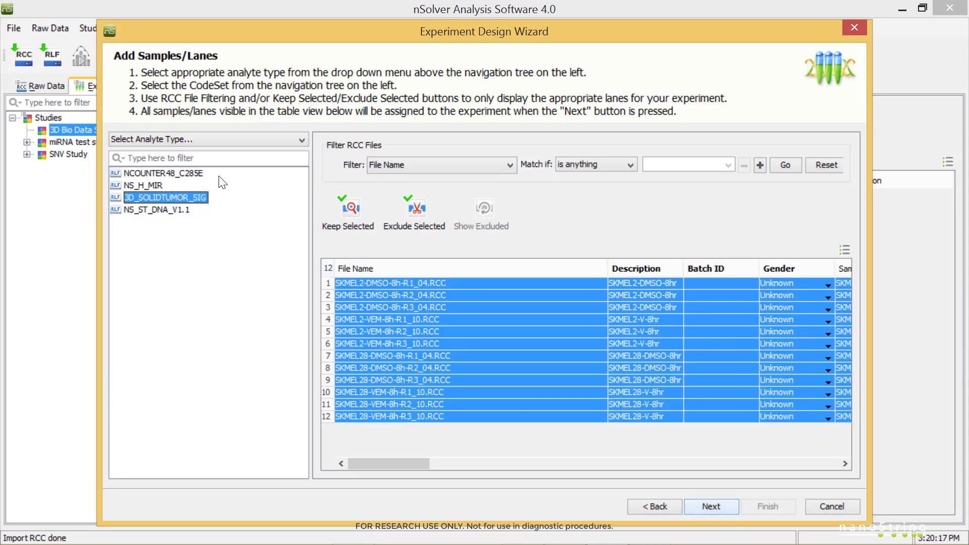
pyautogui.click(723, 507)
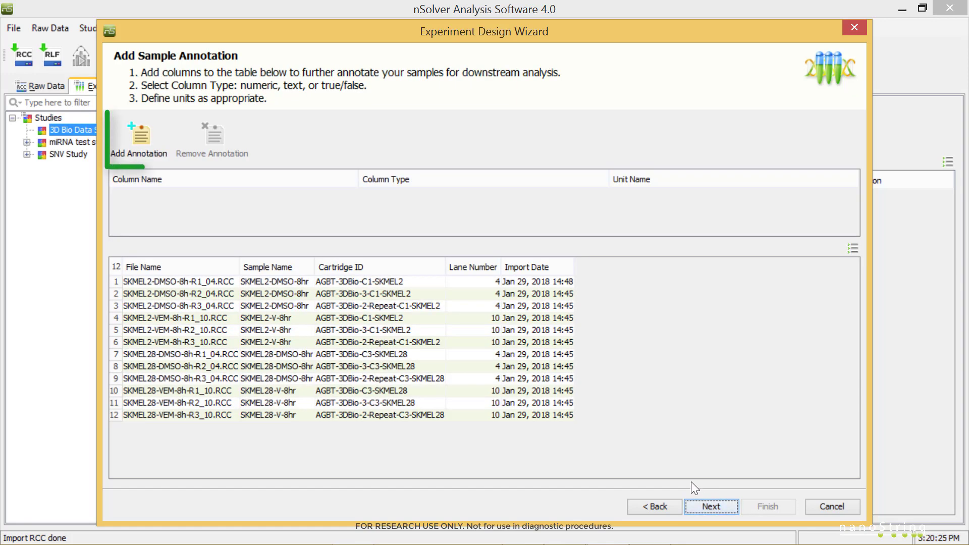
# - Add two annotation columns named 'Treatment' and 'BRAF Genotype'
pyautogui.click(137, 147)
pyautogui.press('space')
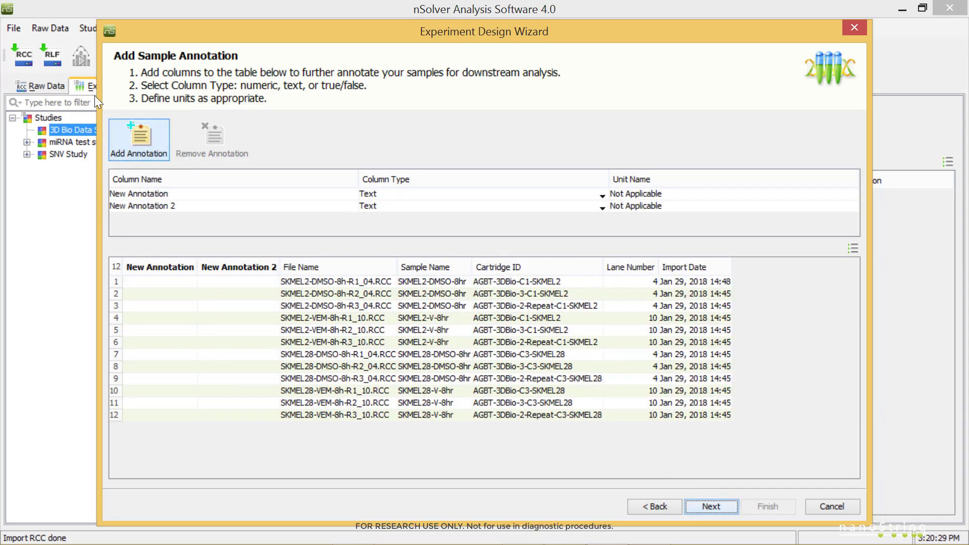
pyautogui.doubleClick(156, 194)
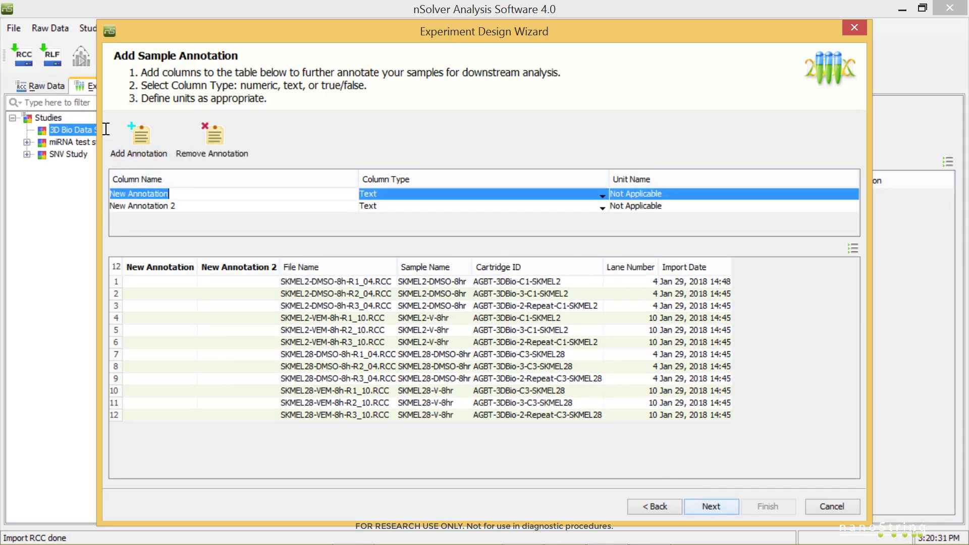
pyautogui.write('Treatment')
pyautogui.doubleClick(156, 207)
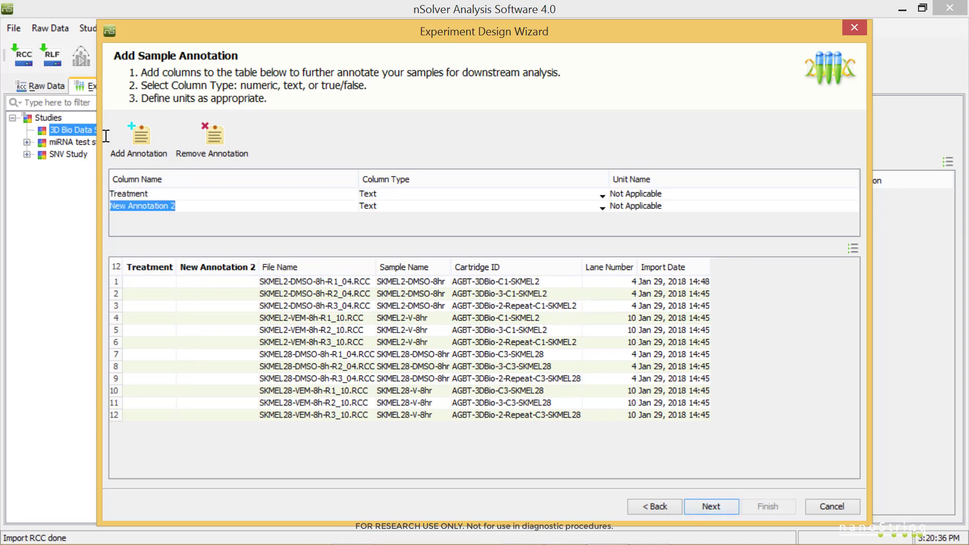
pyautogui.write('BRAF Genotype')
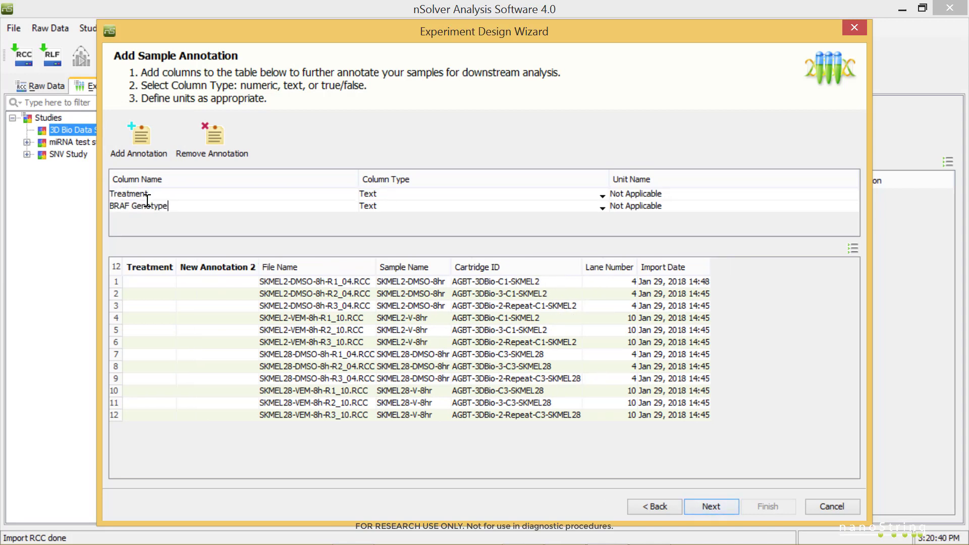
pyautogui.click(134, 282)
# - Enter DMSO and VEM as Treatment seeds, and wt/wt and mut/mut as genotype seeds
pyautogui.click(135, 282)
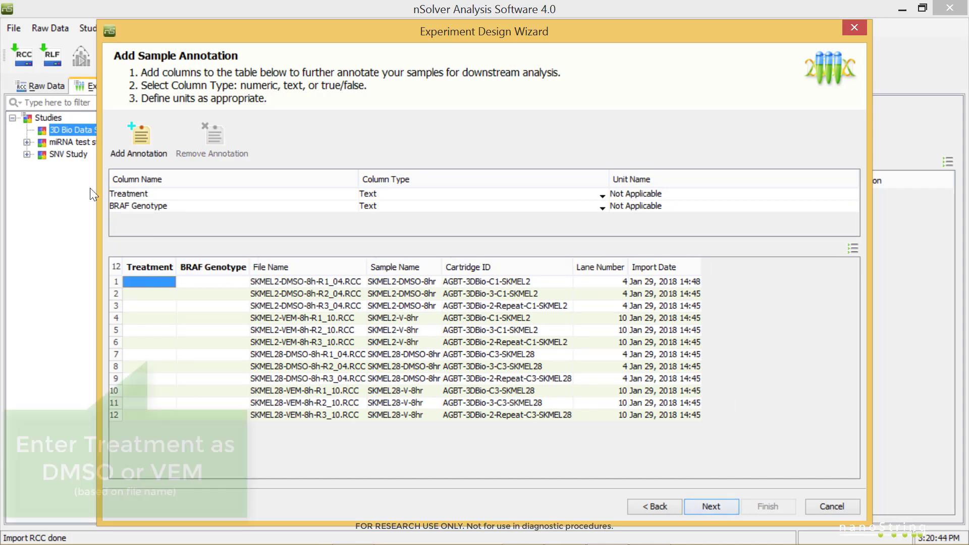
pyautogui.write('DMSO')
pyautogui.click(144, 318)
pyautogui.write('VEM')
pyautogui.click(212, 282)
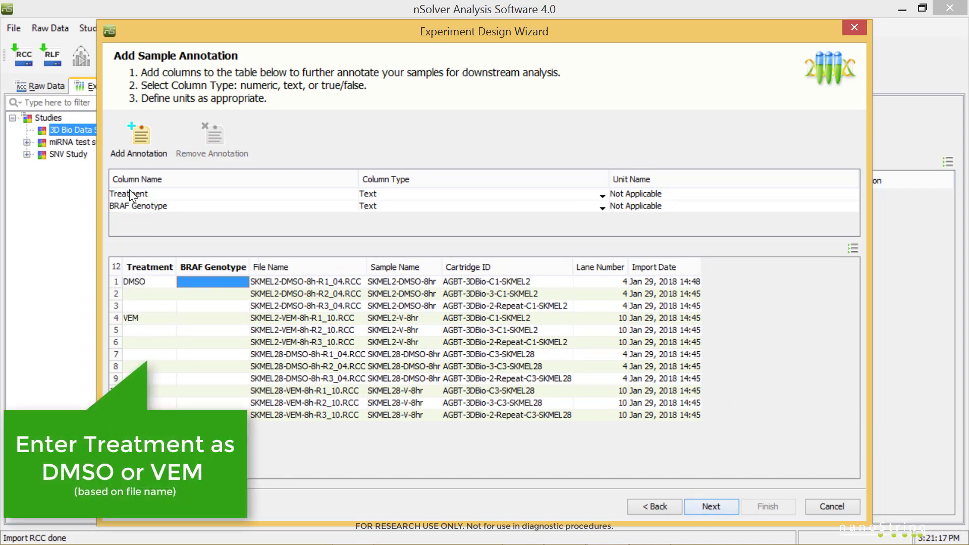
pyautogui.write('wt/wt')
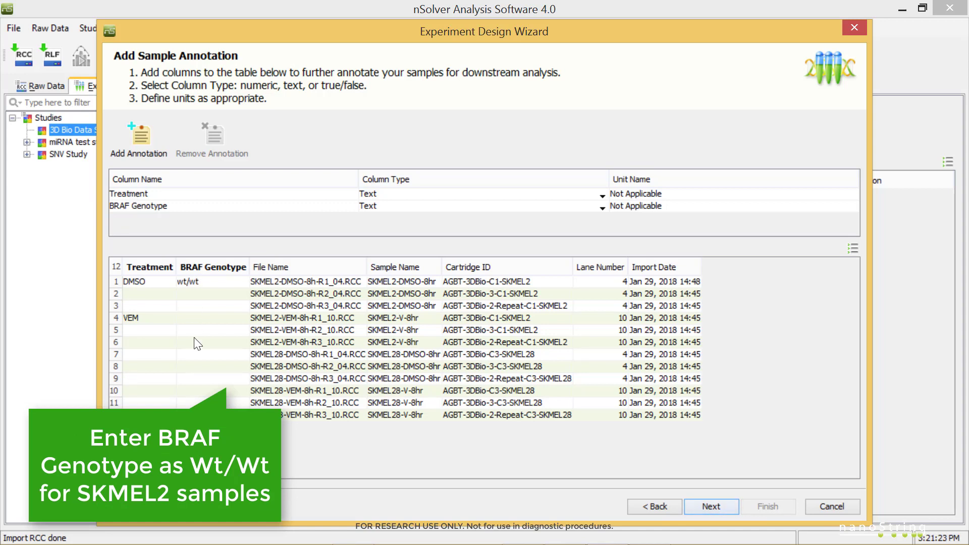
pyautogui.click(197, 356)
pyautogui.write('mut/mut')
# - Copy the DMSO/VEM Treatment values down through all 12 lanes
pyautogui.click(149, 281)
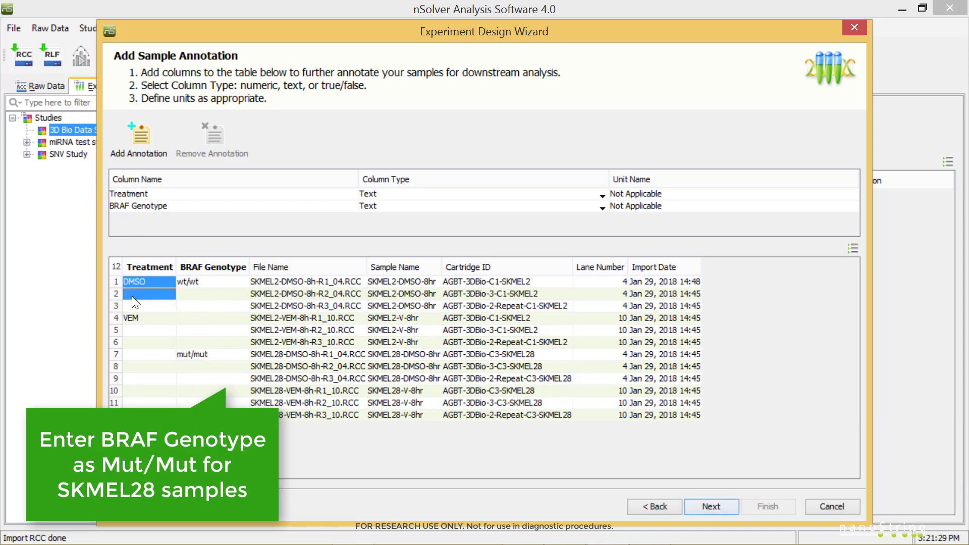
pyautogui.moveTo(149, 282); pyautogui.dragTo(145, 323)
pyautogui.click(146, 354)
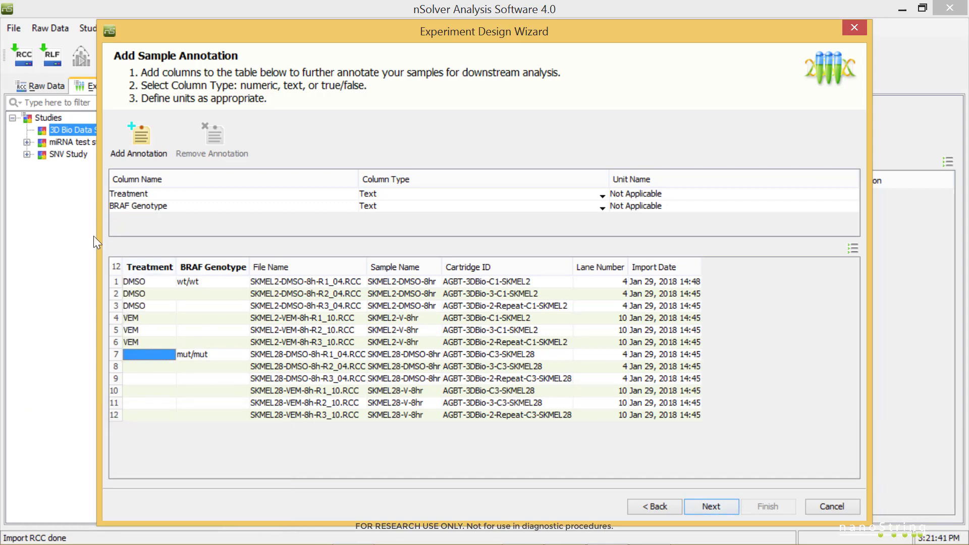
pyautogui.write('DMSO DMSO DMSO VEM VEM VEM')
# - Copy wt/wt into BRAF Genotype rows 2–6 for the SKMEL2 lanes
pyautogui.click(199, 282)
pyautogui.hotkey('ctrl', 'c')
pyautogui.press('Down')
pyautogui.hotkey('ctrl', 'v')
pyautogui.press('Down')
pyautogui.hotkey('ctrl', 'v')
pyautogui.press('Down')
pyautogui.hotkey('ctrl', 'v')
pyautogui.press('Down')
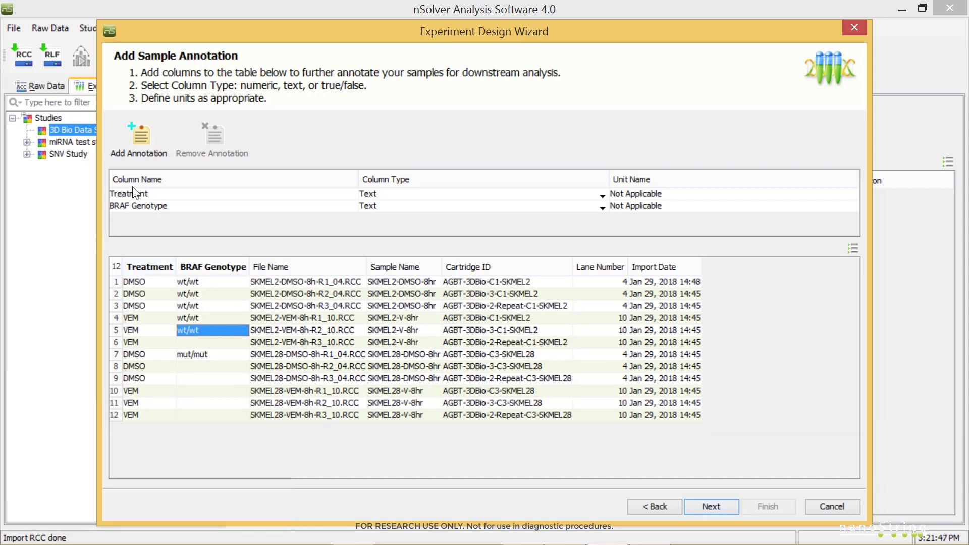
pyautogui.hotkey('ctrl', 'v')
pyautogui.press('Down')
pyautogui.hotkey('ctrl', 'v')
pyautogui.press('Down')
# - Leave background subtraction and thresholding off and continue to the Normalization Parameters page
pyautogui.hotkey('ctrl', 'c')
pyautogui.press('Down')
pyautogui.hotkey('ctrl', 'v')
pyautogui.press('Down')
pyautogui.hotkey('ctrl', 'v')
pyautogui.press('Down')
pyautogui.hotkey('ctrl', 'v')
pyautogui.press('Down')
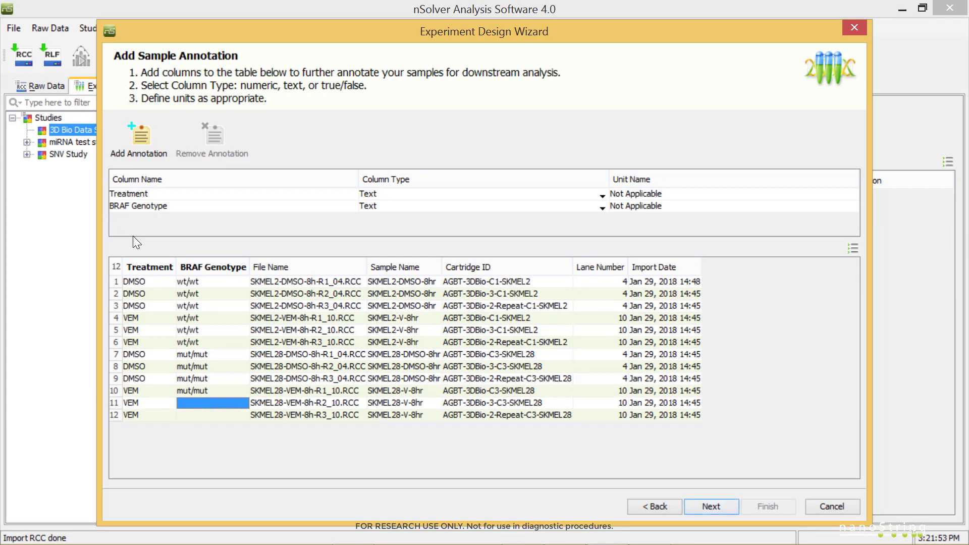
pyautogui.hotkey('ctrl', 'v')
pyautogui.press('Down')
pyautogui.hotkey('ctrl', 'v')
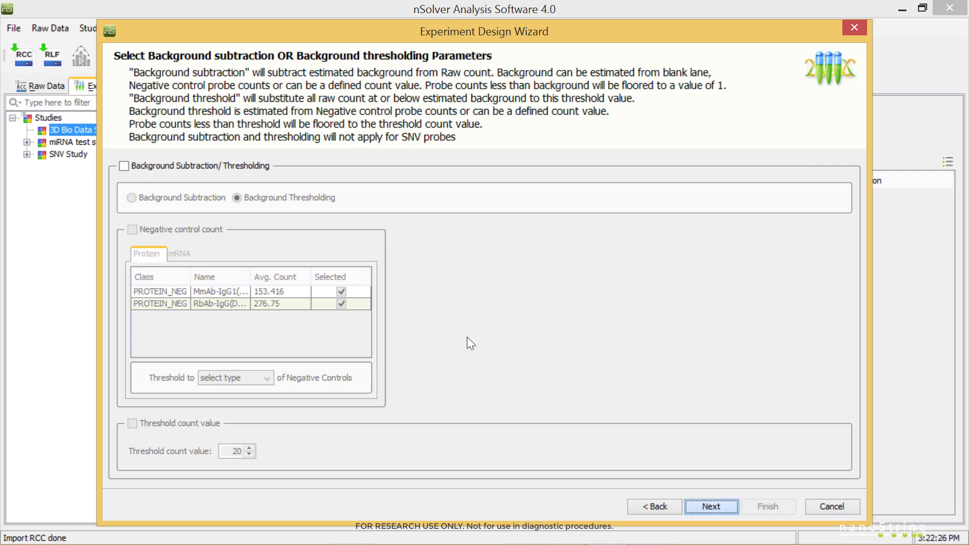
pyautogui.press('Return')
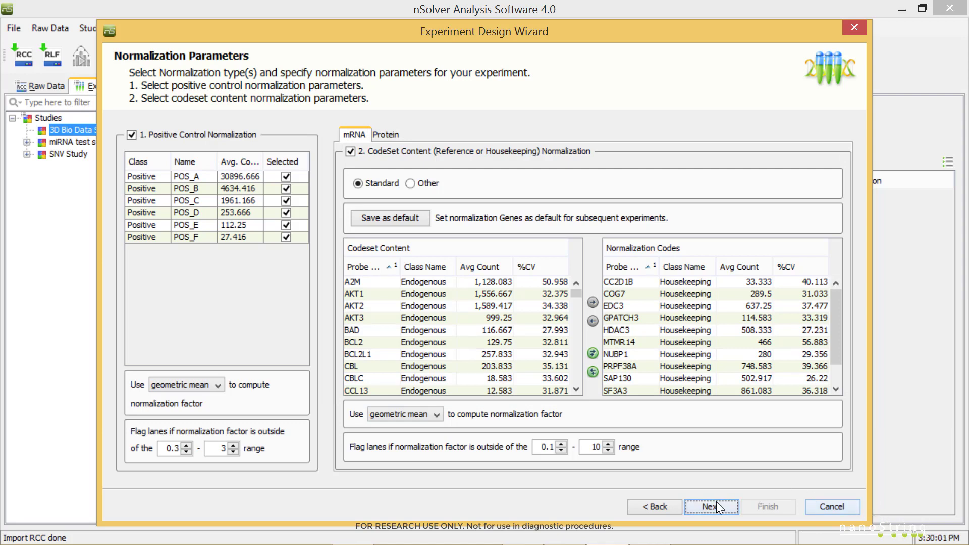
# - Add all twelve SNV_REF RCC files from a different RLF as calibration references
pyautogui.click(717, 506)
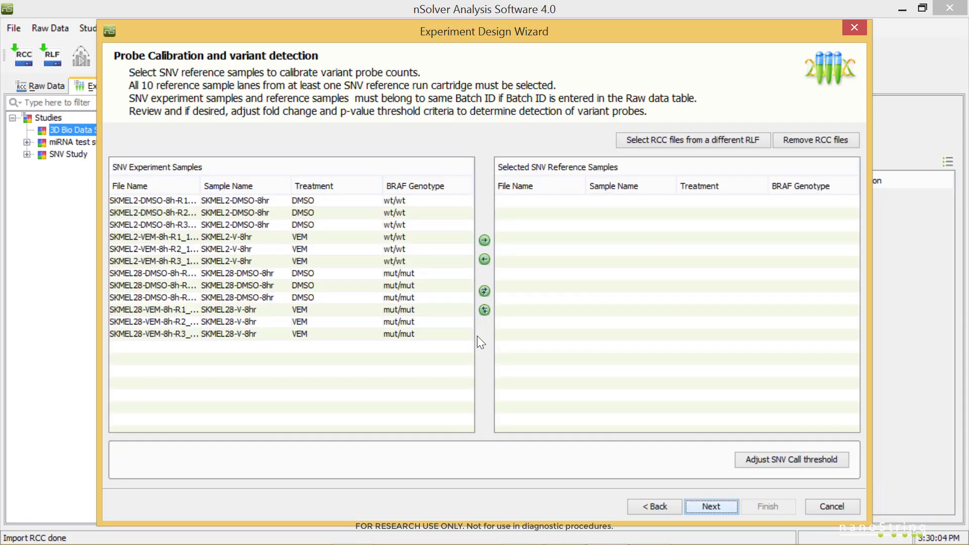
pyautogui.click(702, 143)
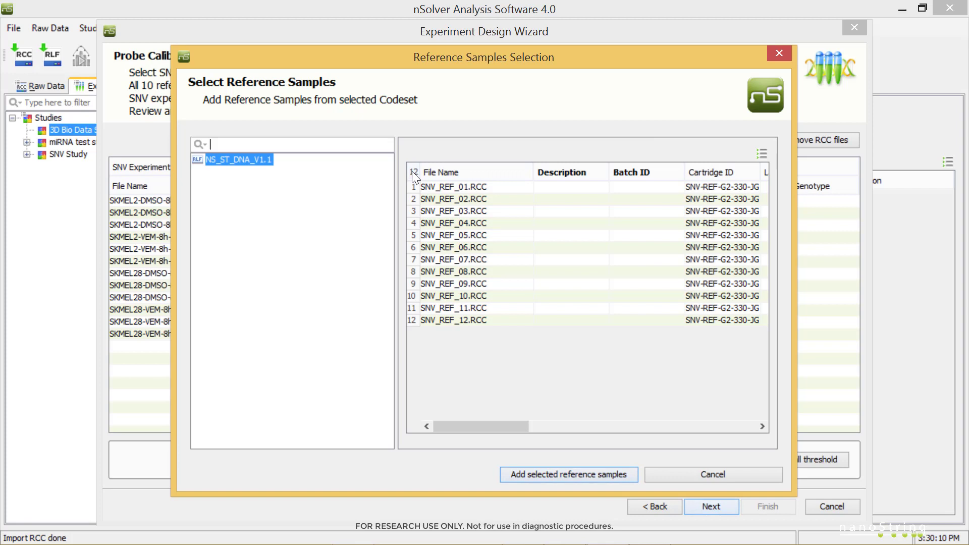
pyautogui.click(412, 171)
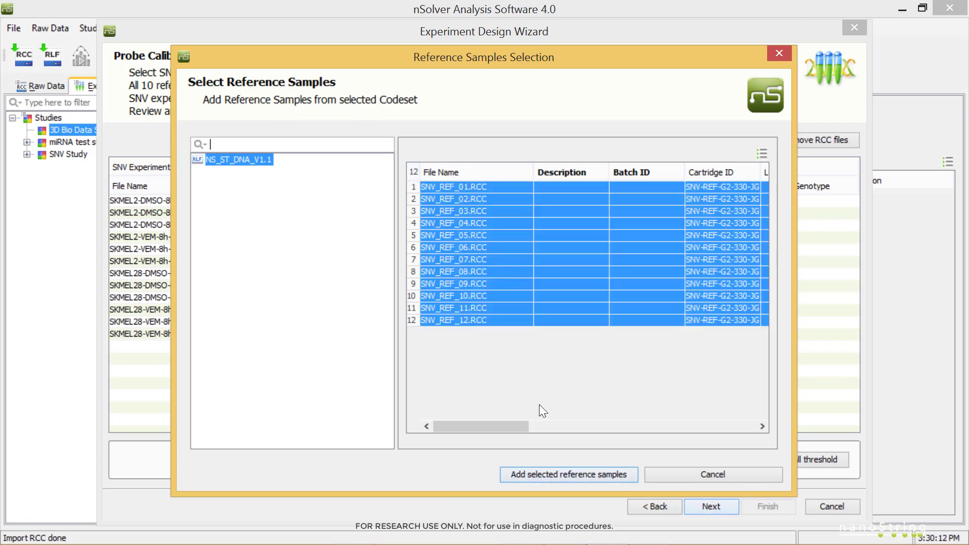
pyautogui.click(588, 474)
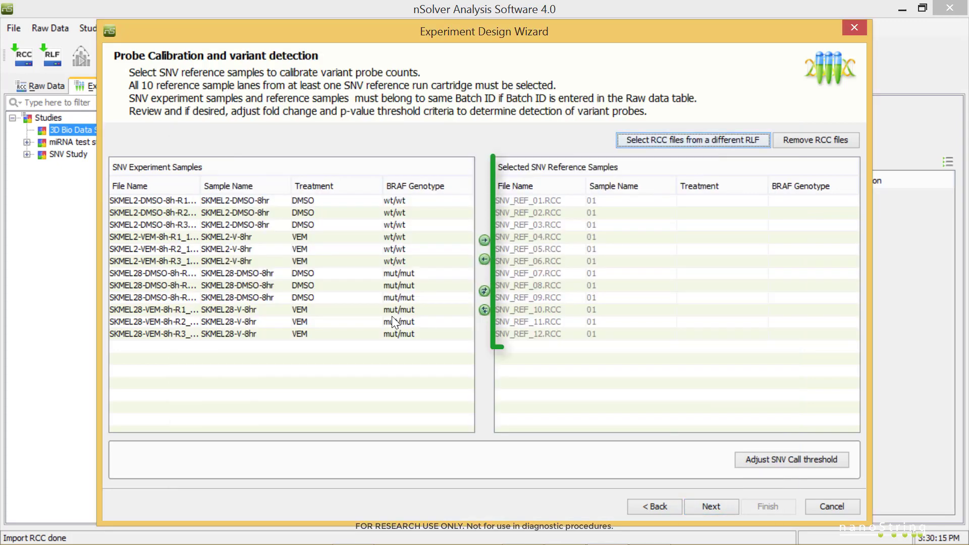
# - Partition fold-change ratios by Treatment against DMSO, yielding VEM vs. DMSO for each genotype
pyautogui.click(722, 508)
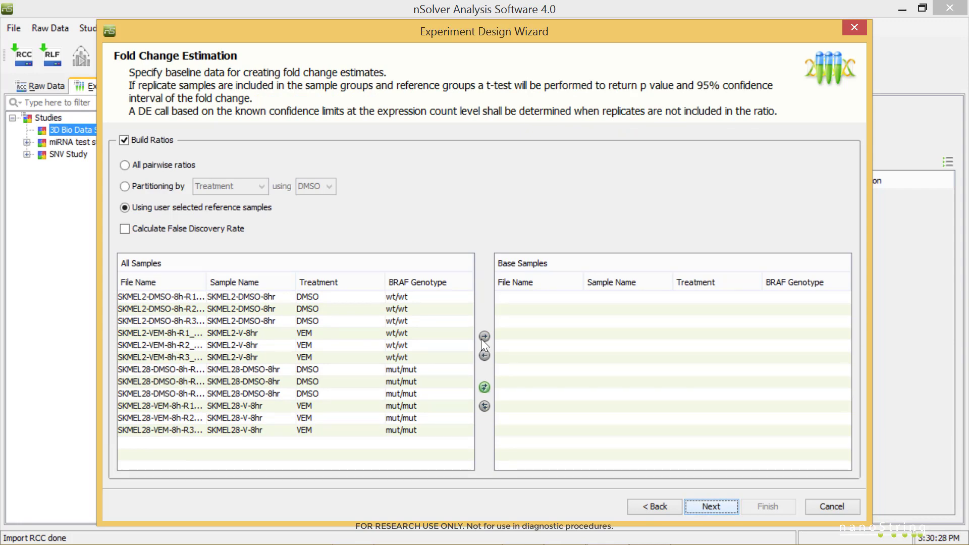
pyautogui.click(124, 186)
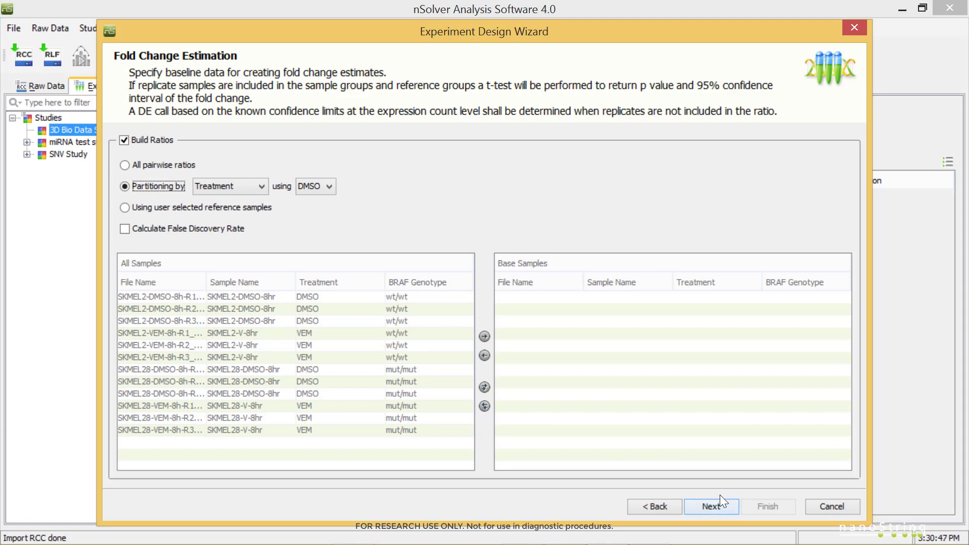
pyautogui.click(725, 502)
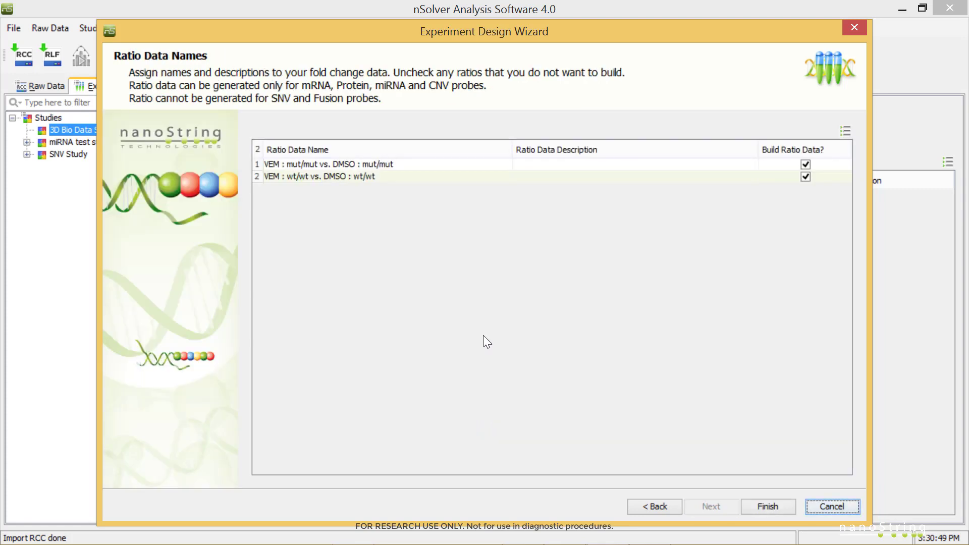
# - Build the experiment, then view its Raw Data and Normalized Data with all 12 lanes selected
pyautogui.click(779, 510)
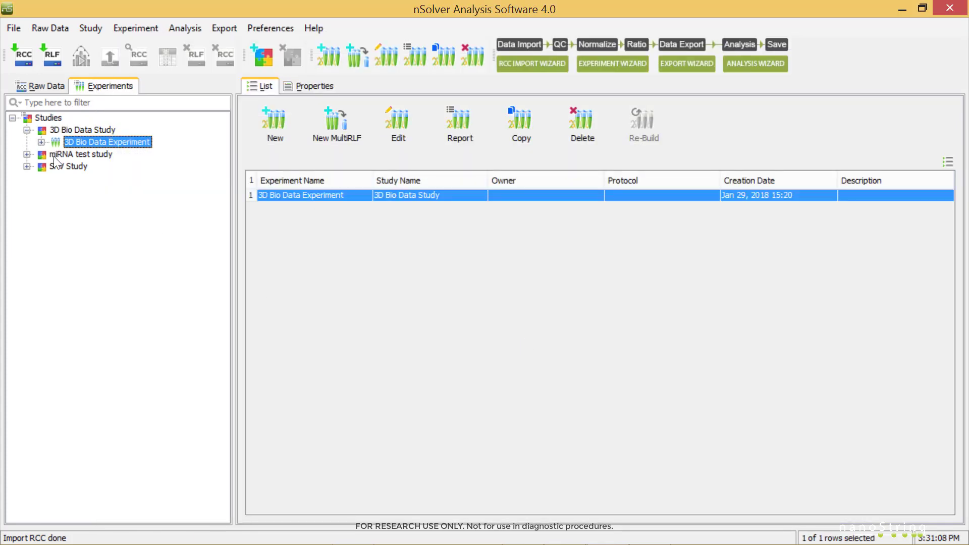
pyautogui.click(41, 141)
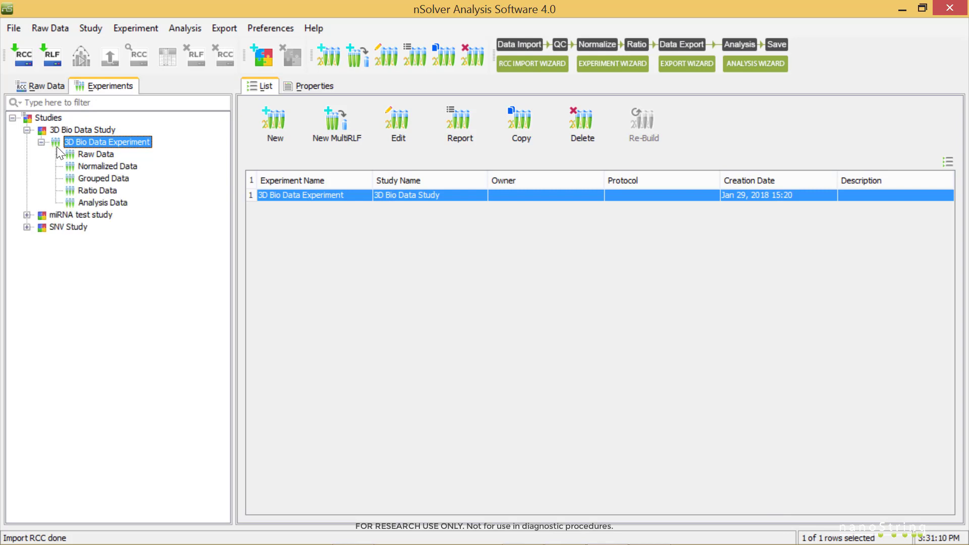
pyautogui.click(84, 156)
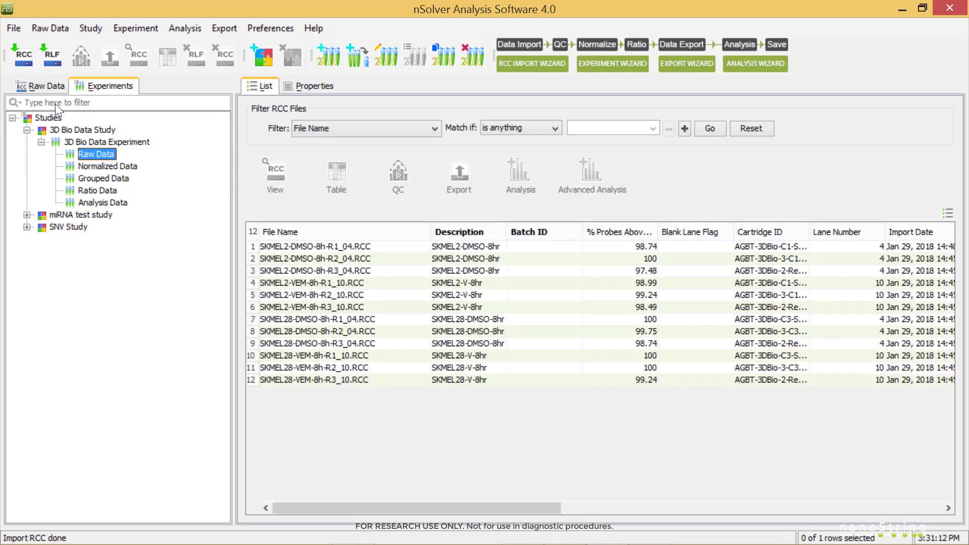
pyautogui.click(89, 168)
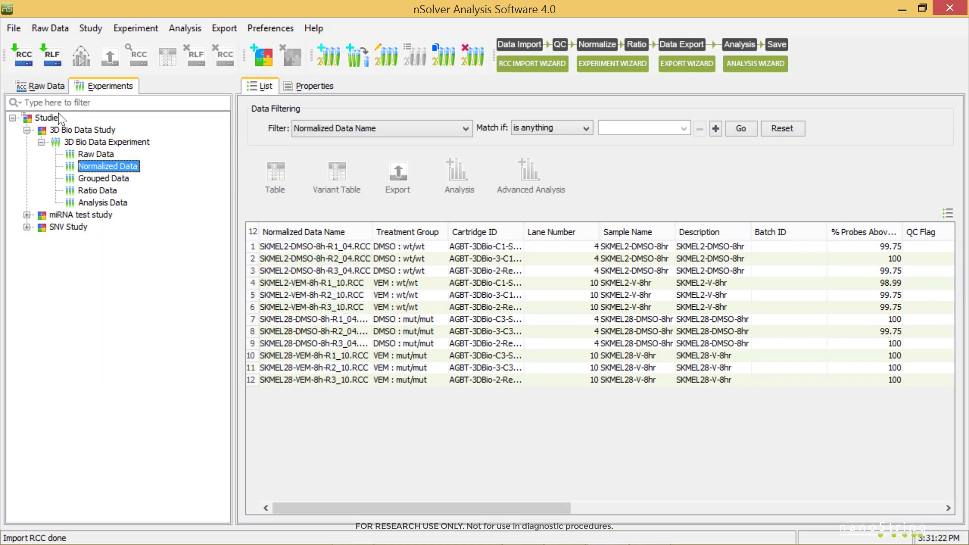
pyautogui.click(252, 232)
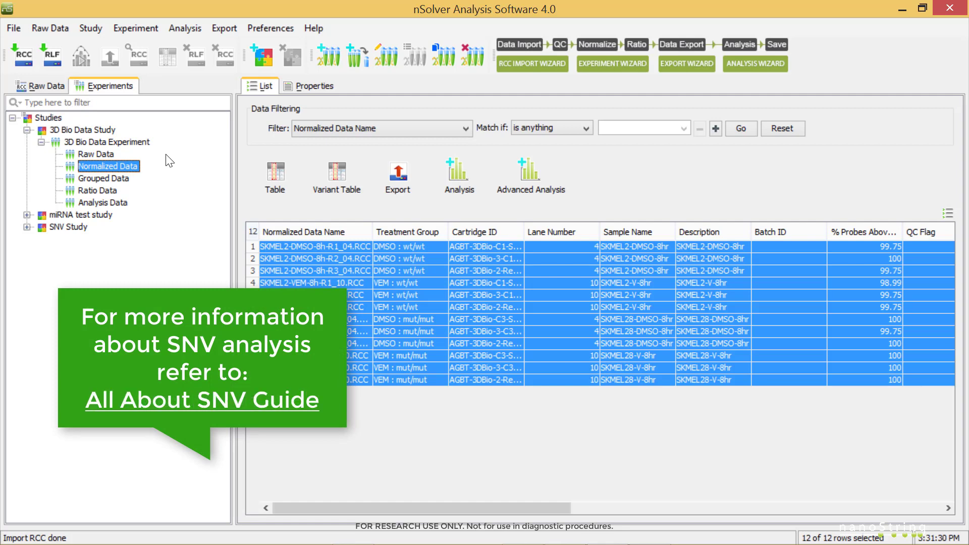
# - Browse the experiment's Grouped Data, Ratio Data and empty Analysis Data levels
pyautogui.click(119, 181)
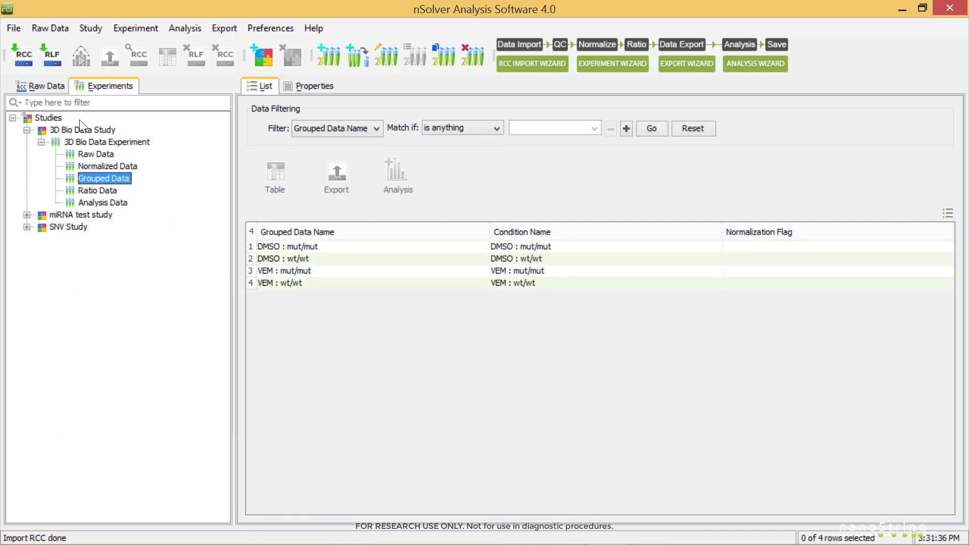
pyautogui.click(116, 188)
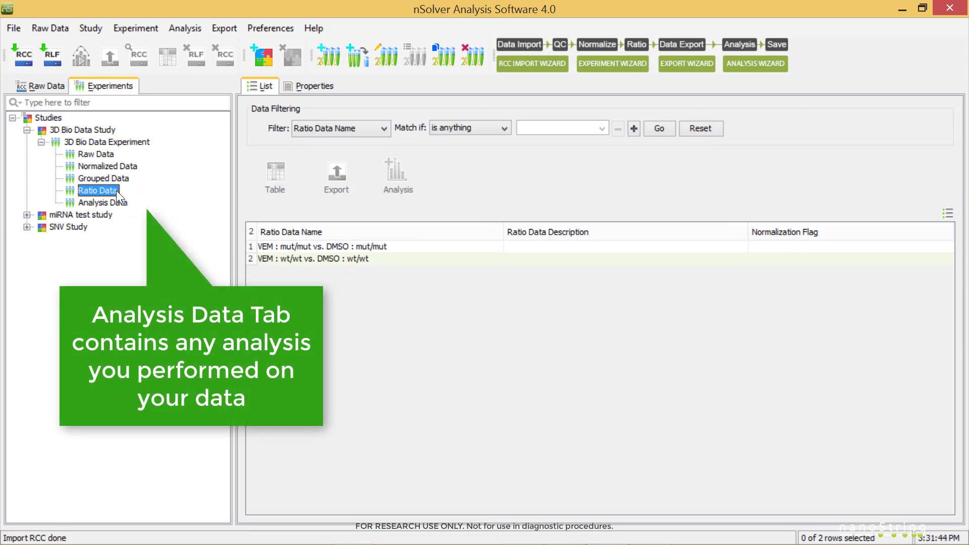
pyautogui.click(120, 203)
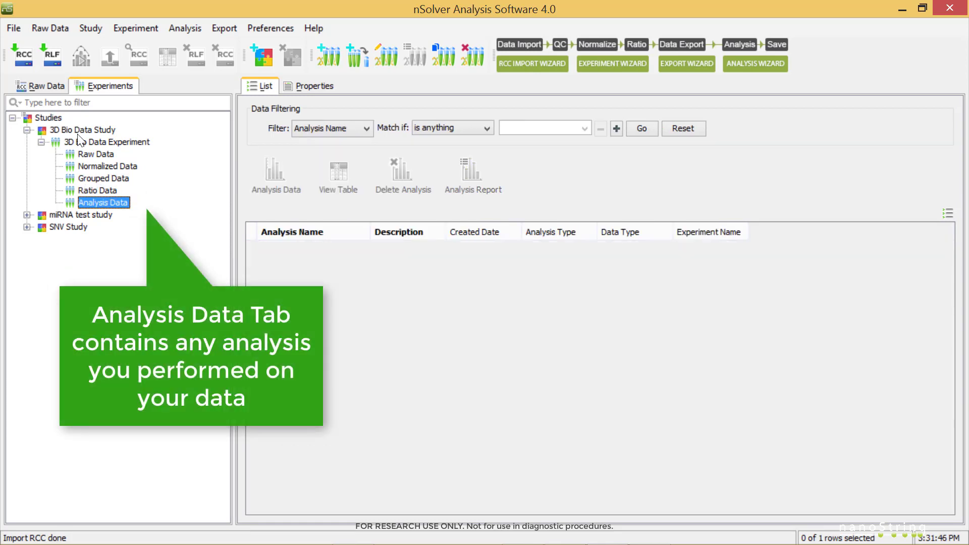